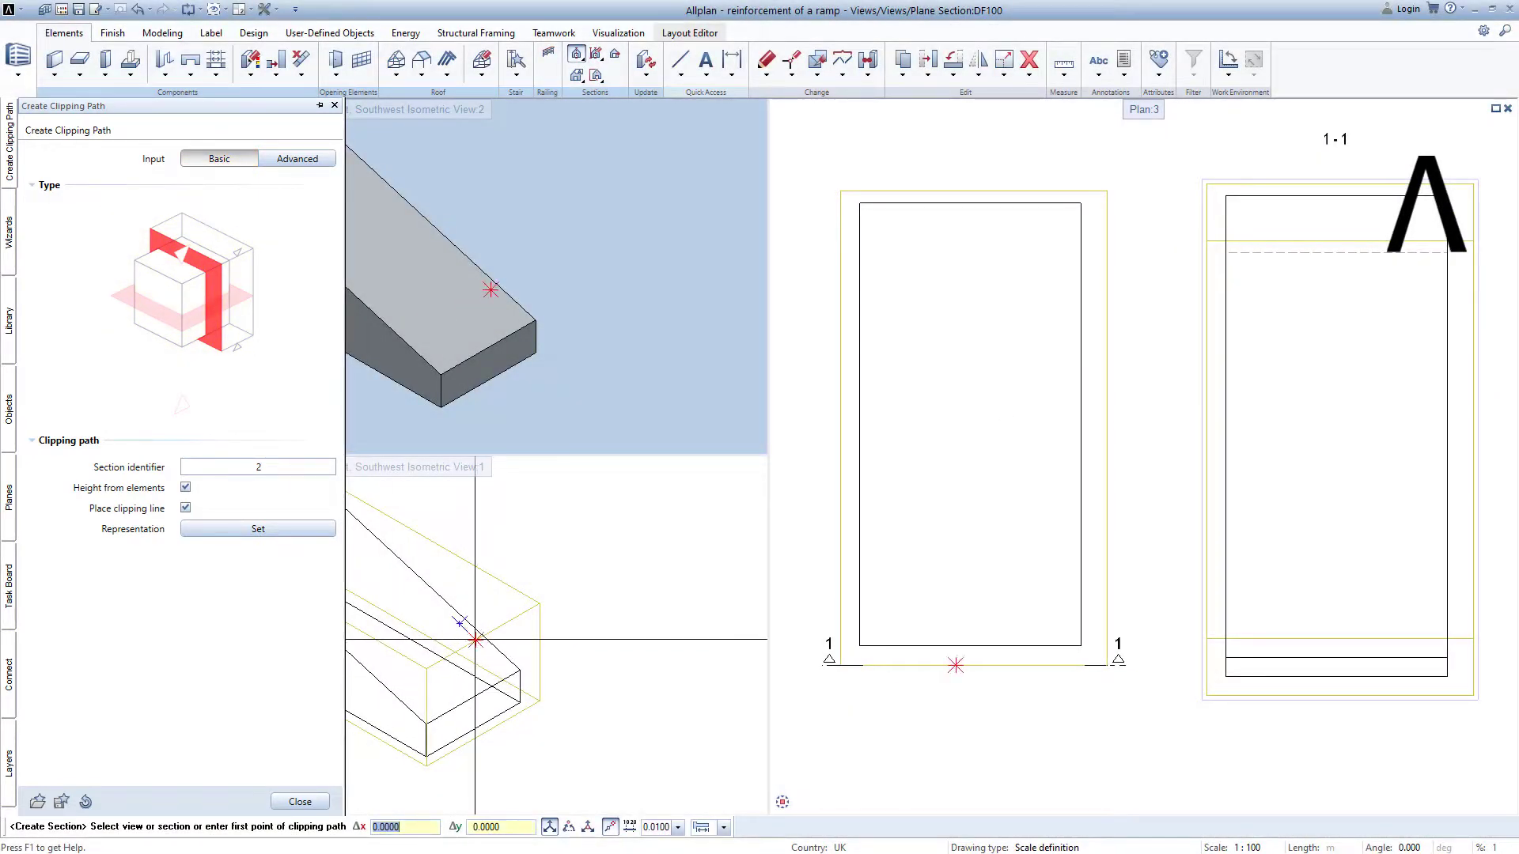
- Draw a vertical clipping line through the ramp plan and place section 2-2 above it
{"action": "left_click", "coordinate": [829, 181]}
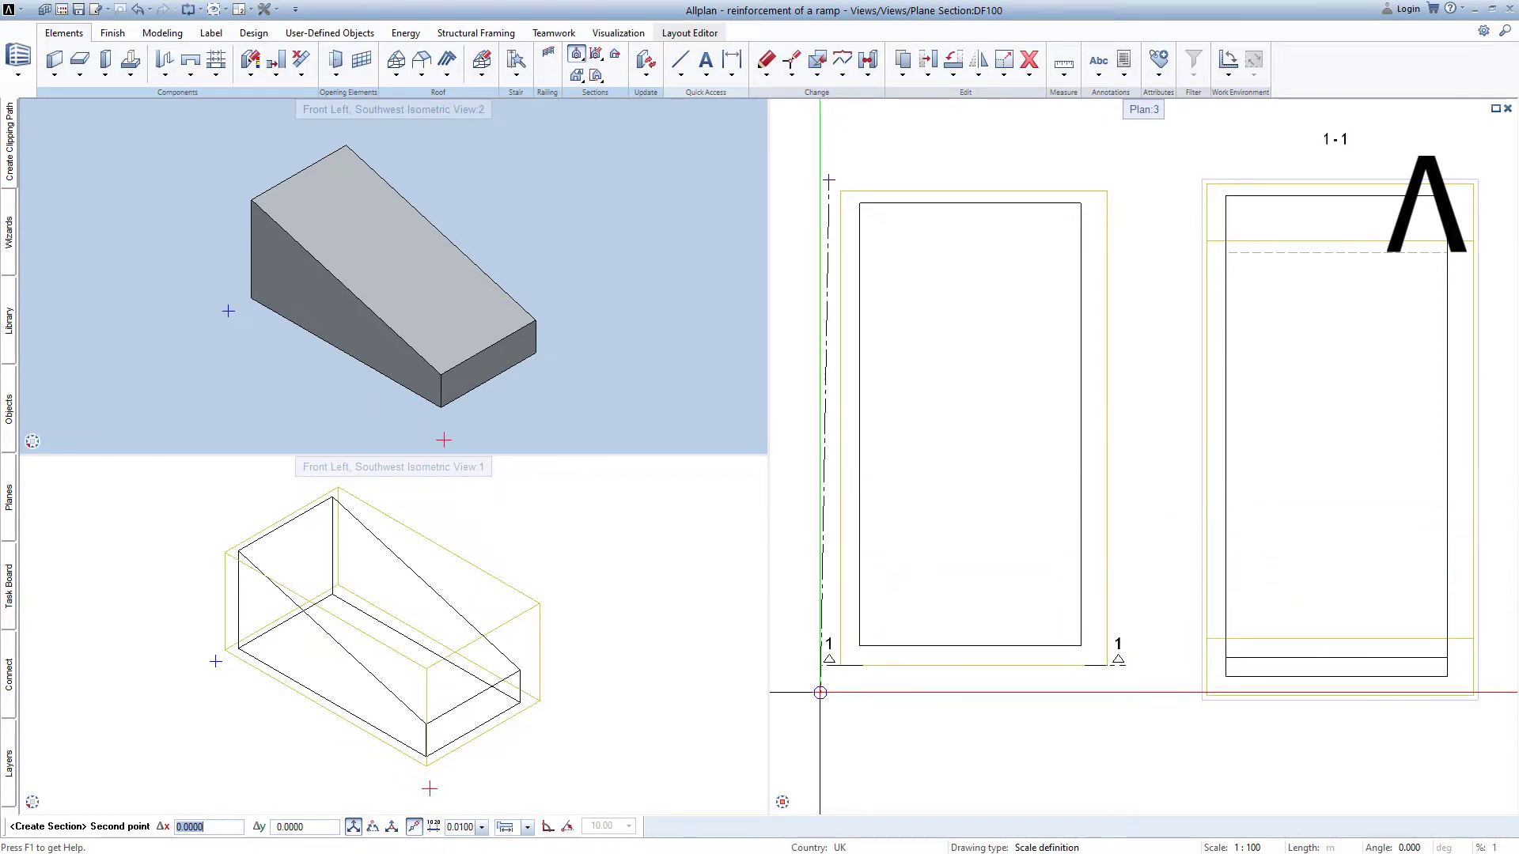
{"action": "left_click", "coordinate": [828, 694]}
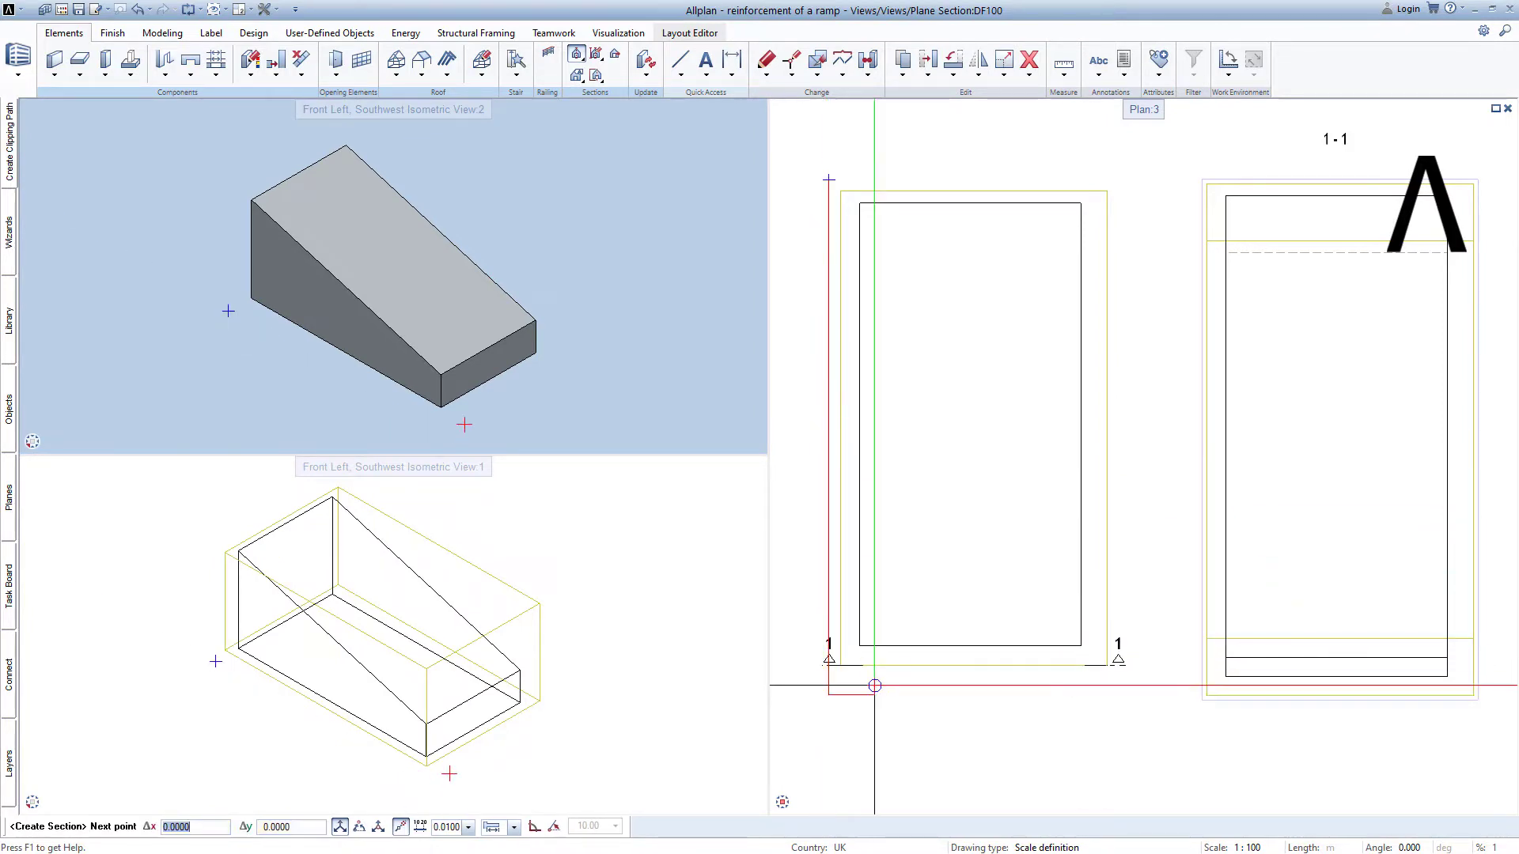
{"action": "key", "text": "Escape"}
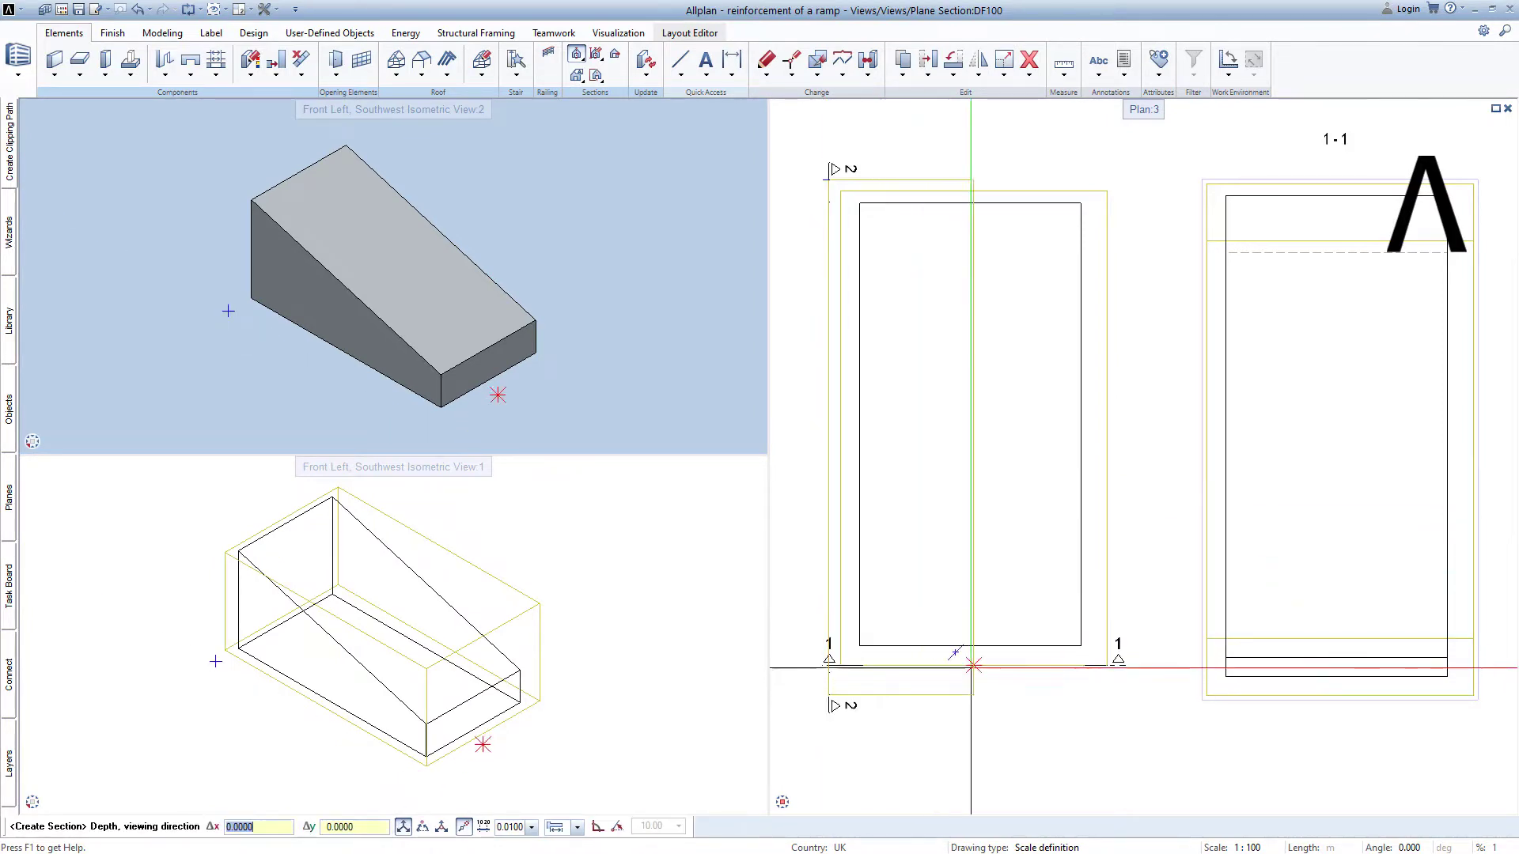
{"action": "left_click", "coordinate": [1137, 667]}
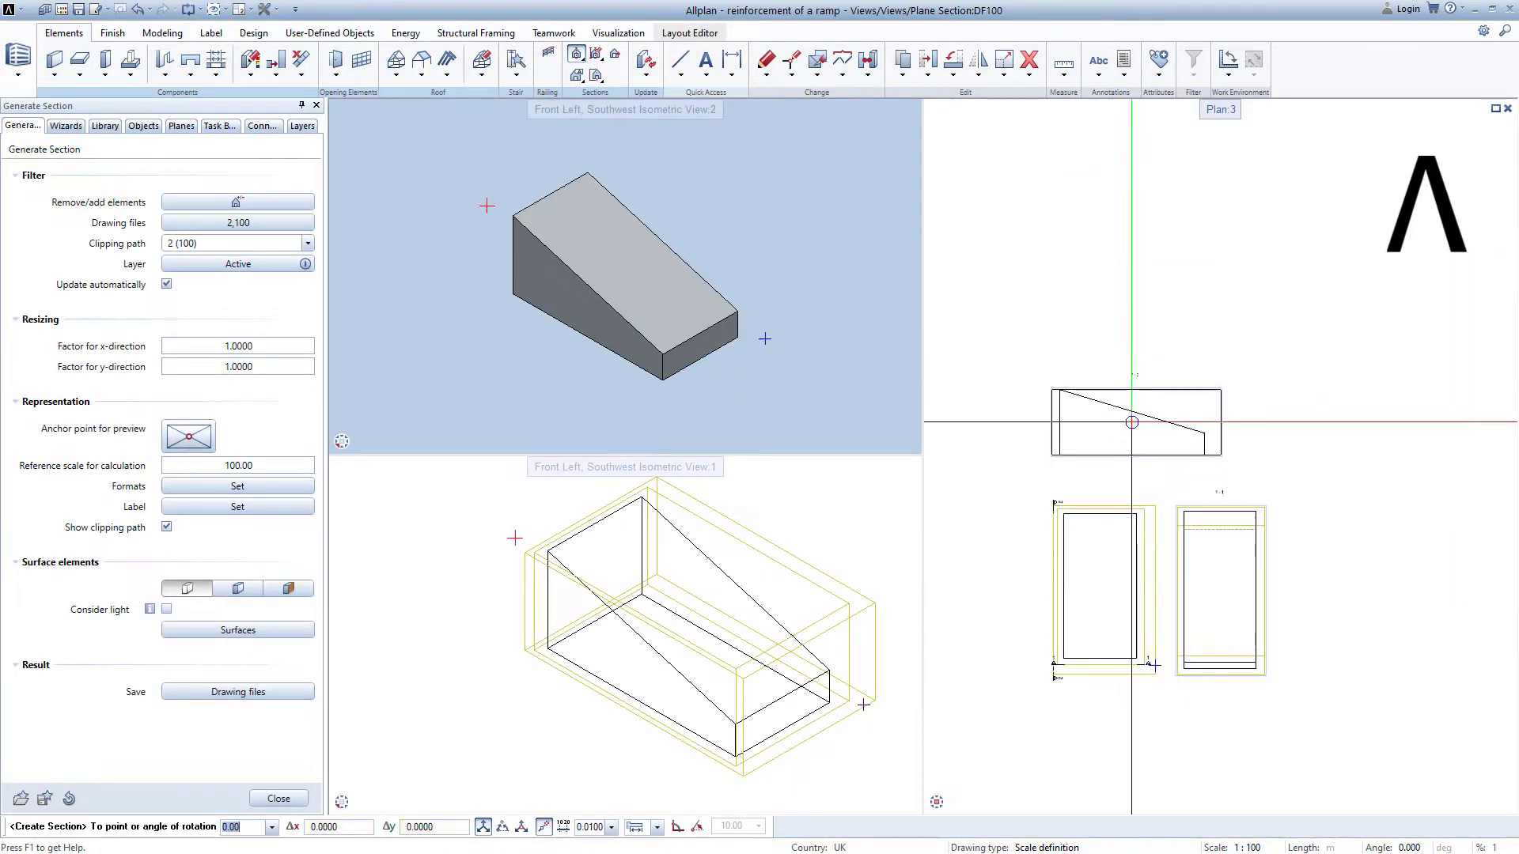
{"action": "left_click", "coordinate": [1144, 417]}
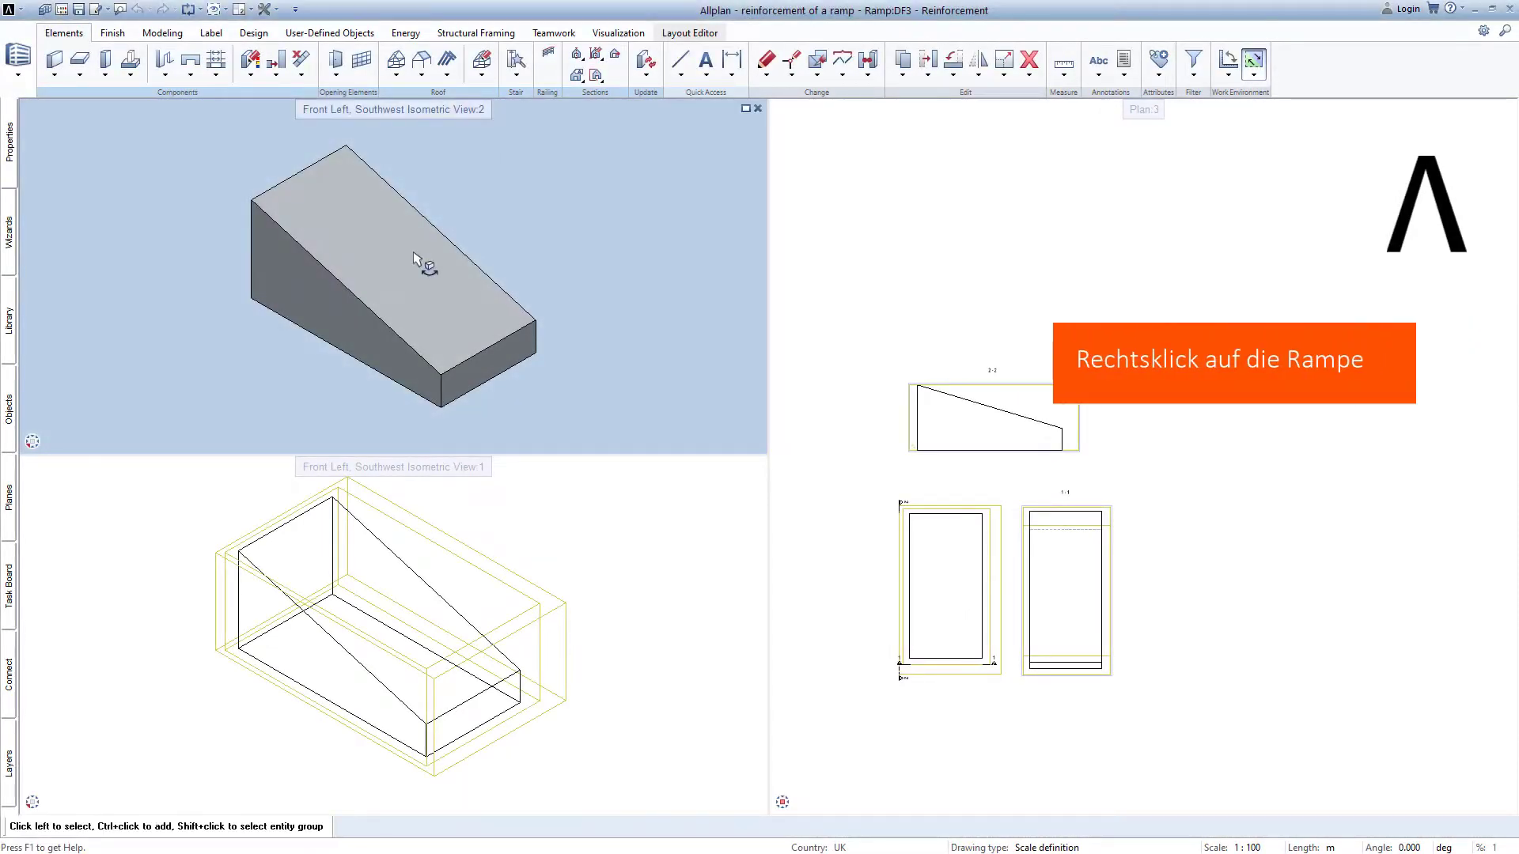
- Set the ramp body's surface transparency to about 50%
{"action": "right_click", "coordinate": [414, 254]}
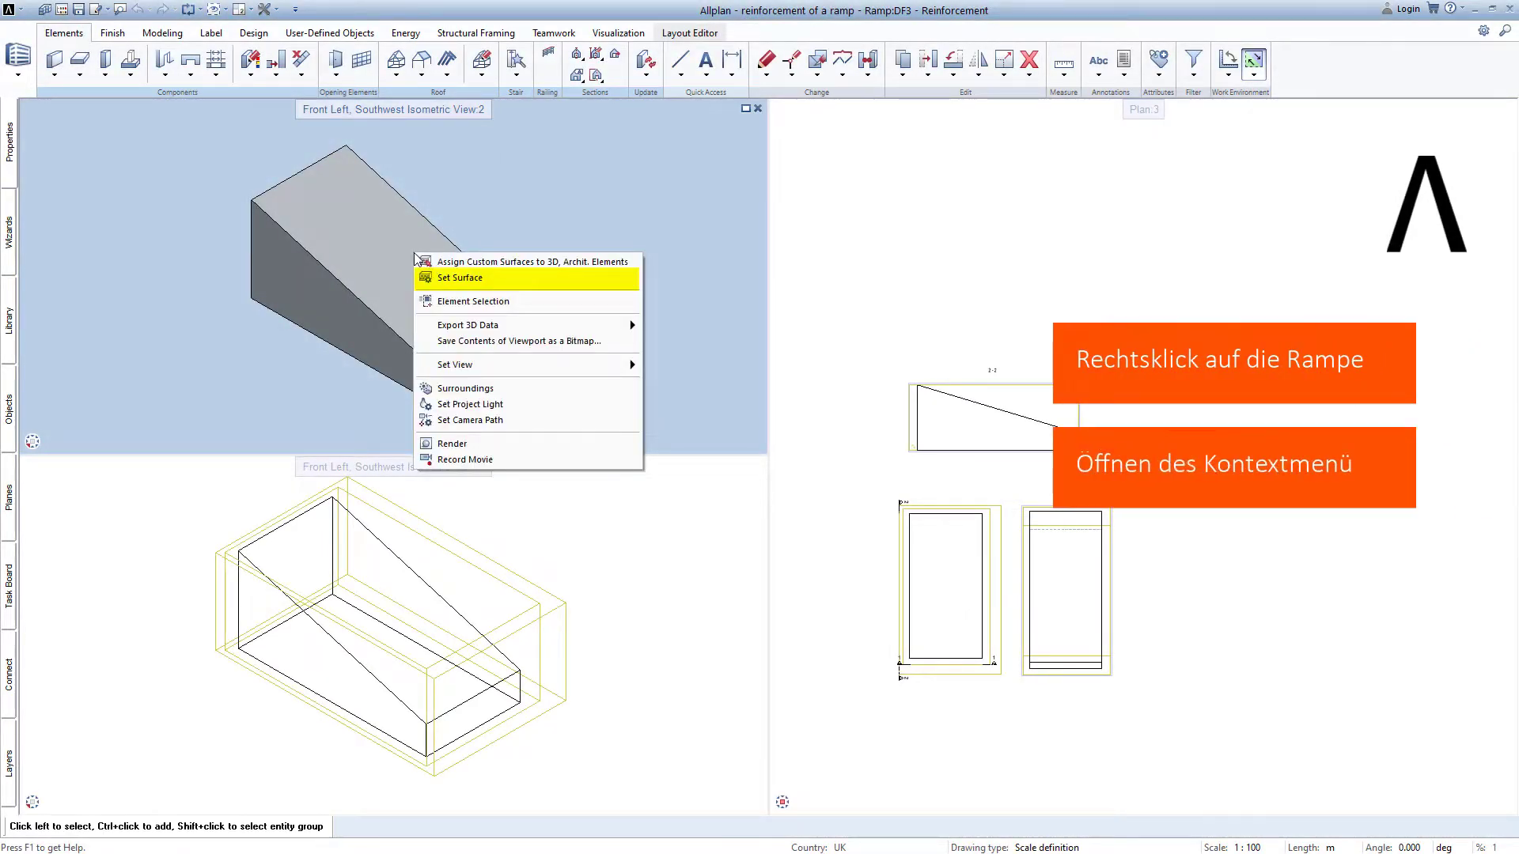
{"action": "left_click", "coordinate": [457, 279]}
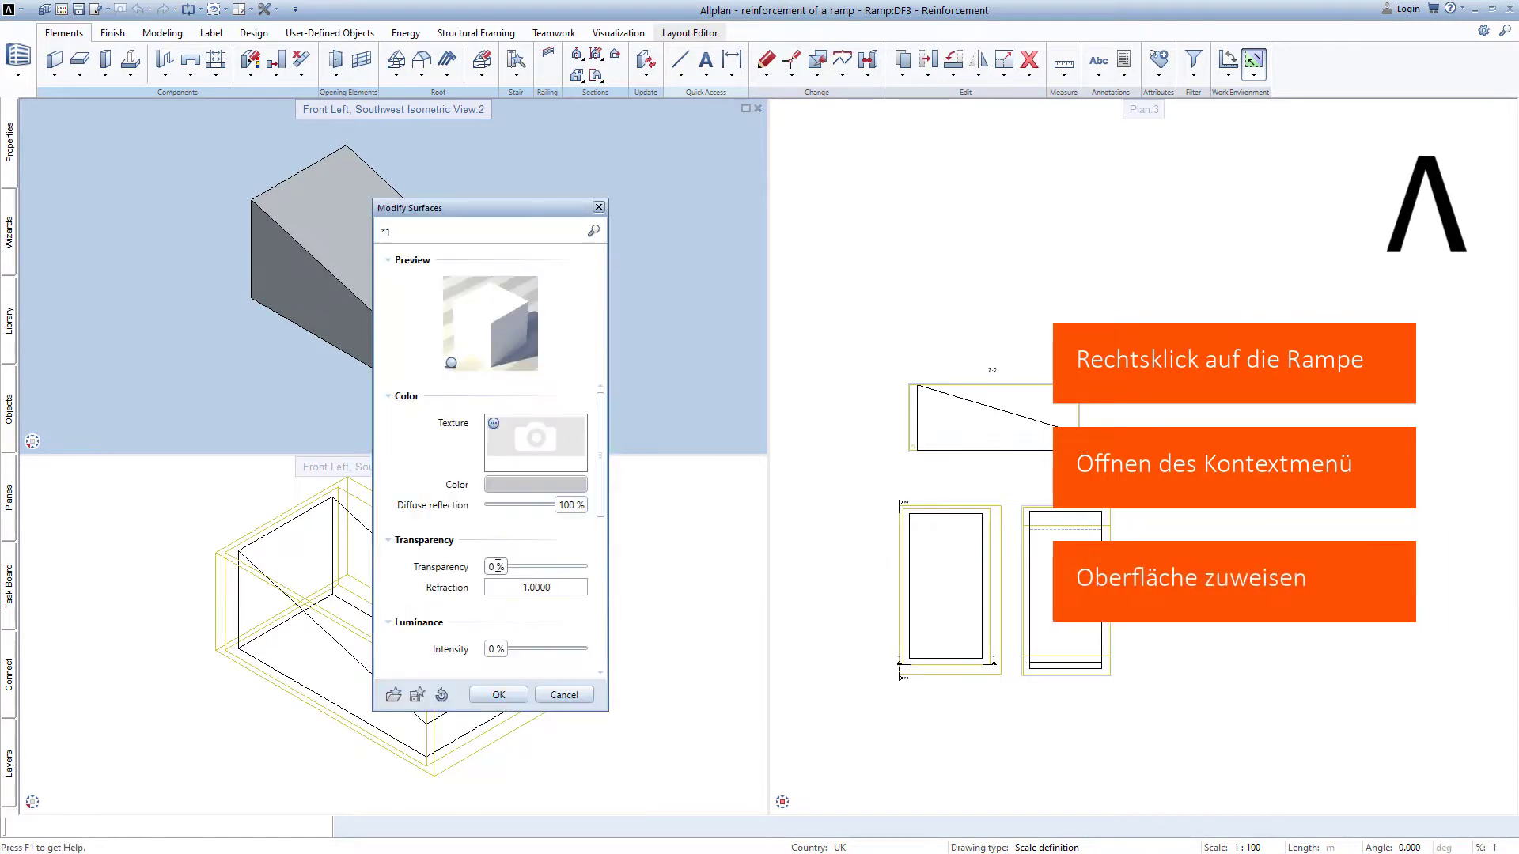
{"action": "left_click_drag", "start_coordinate": [487, 566], "coordinate": [536, 569]}
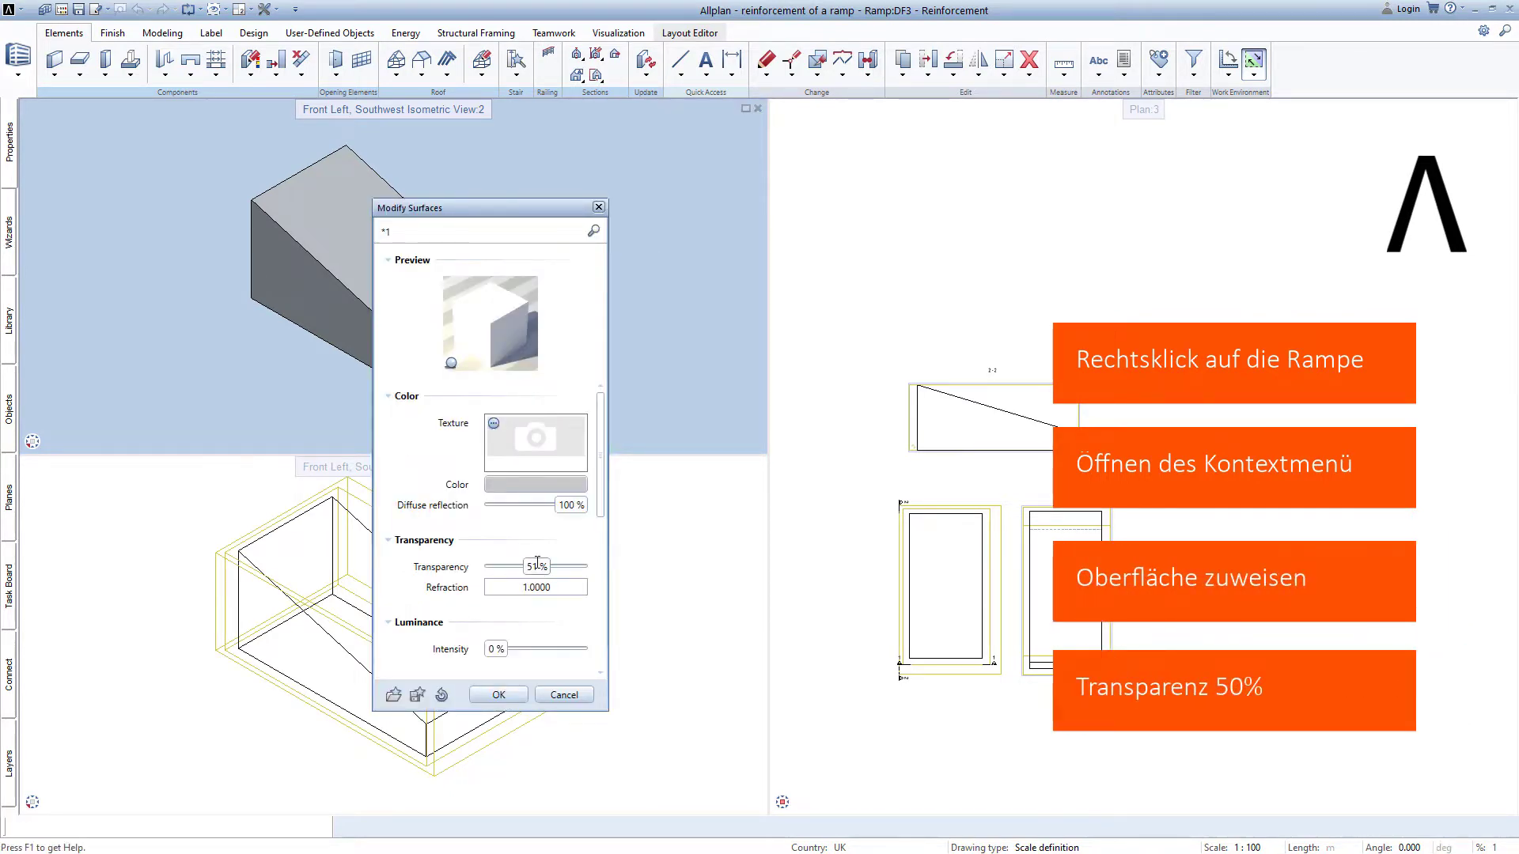
{"action": "left_click", "coordinate": [514, 702]}
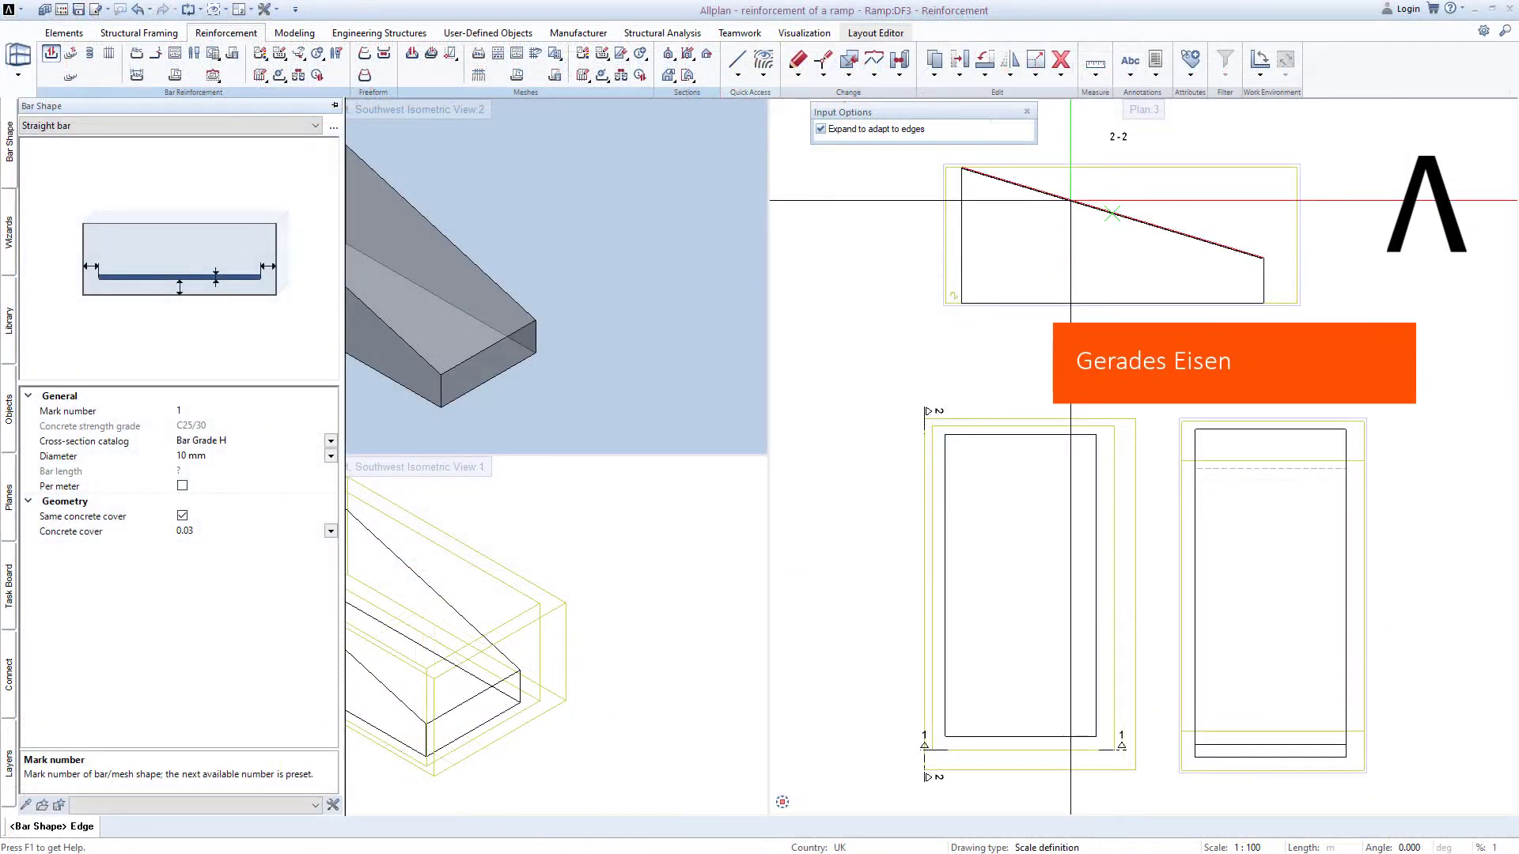
- Define a 12 mm straight bar on section 2-2's sloped top edge with 0.03 concrete cover
{"action": "left_click", "coordinate": [1072, 201]}
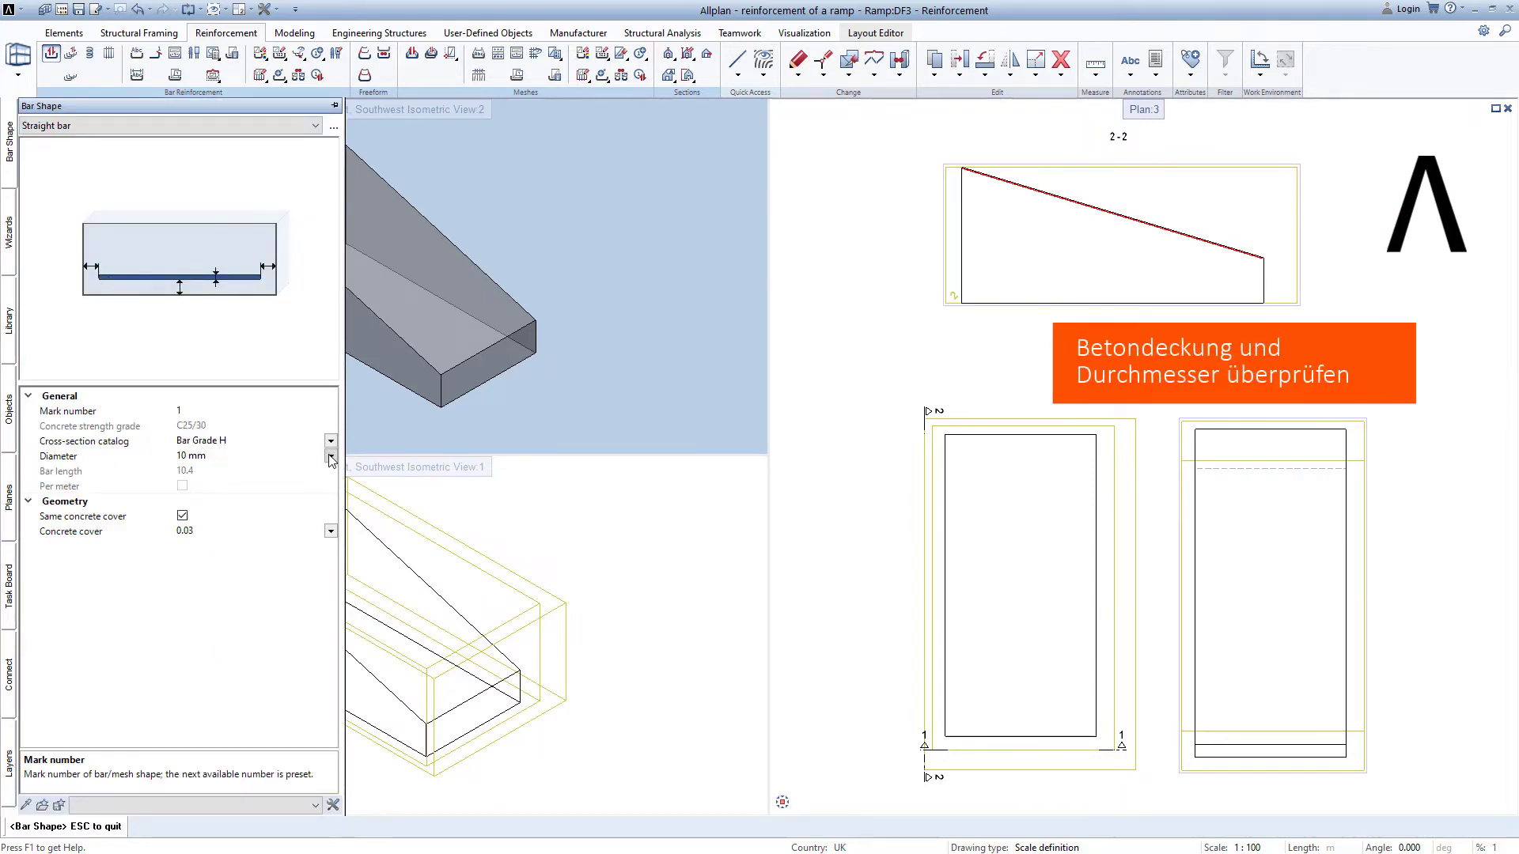
{"action": "left_click", "coordinate": [331, 457]}
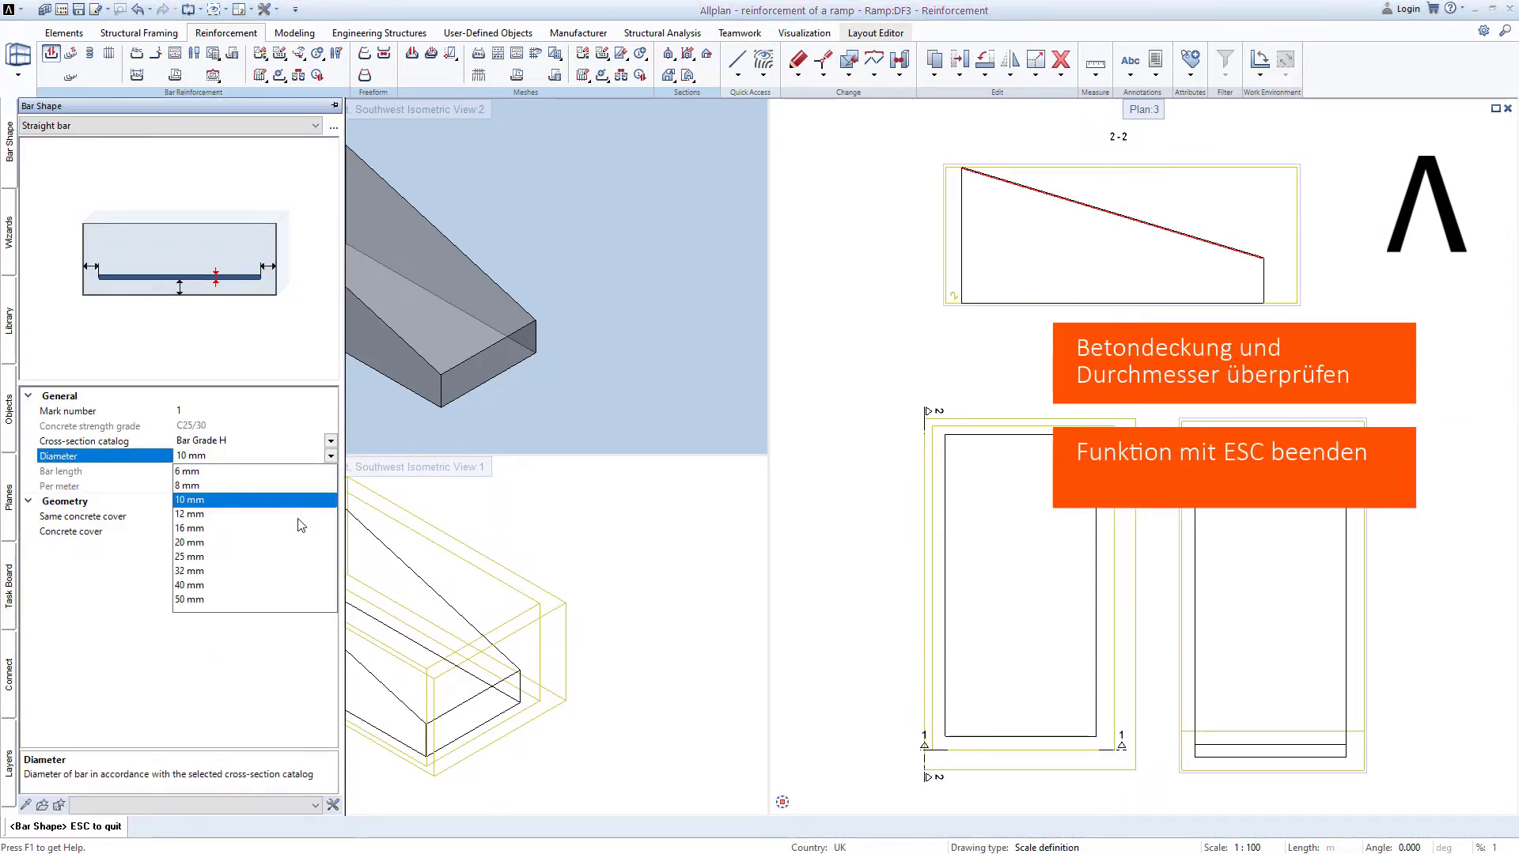
{"action": "left_click", "coordinate": [301, 512]}
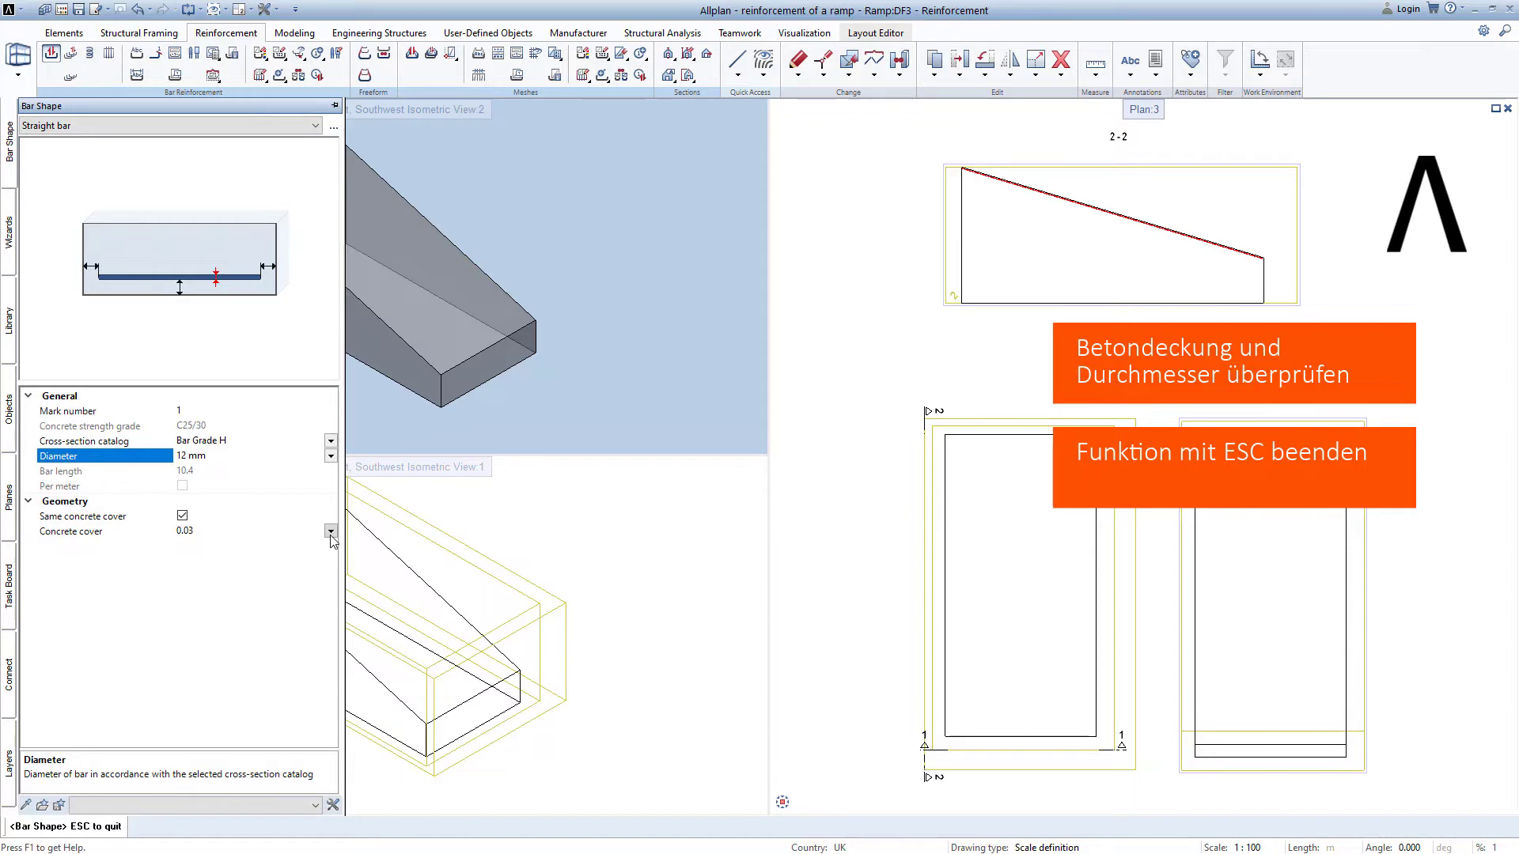
{"action": "left_click", "coordinate": [329, 534]}
{"action": "left_click", "coordinate": [329, 534]}
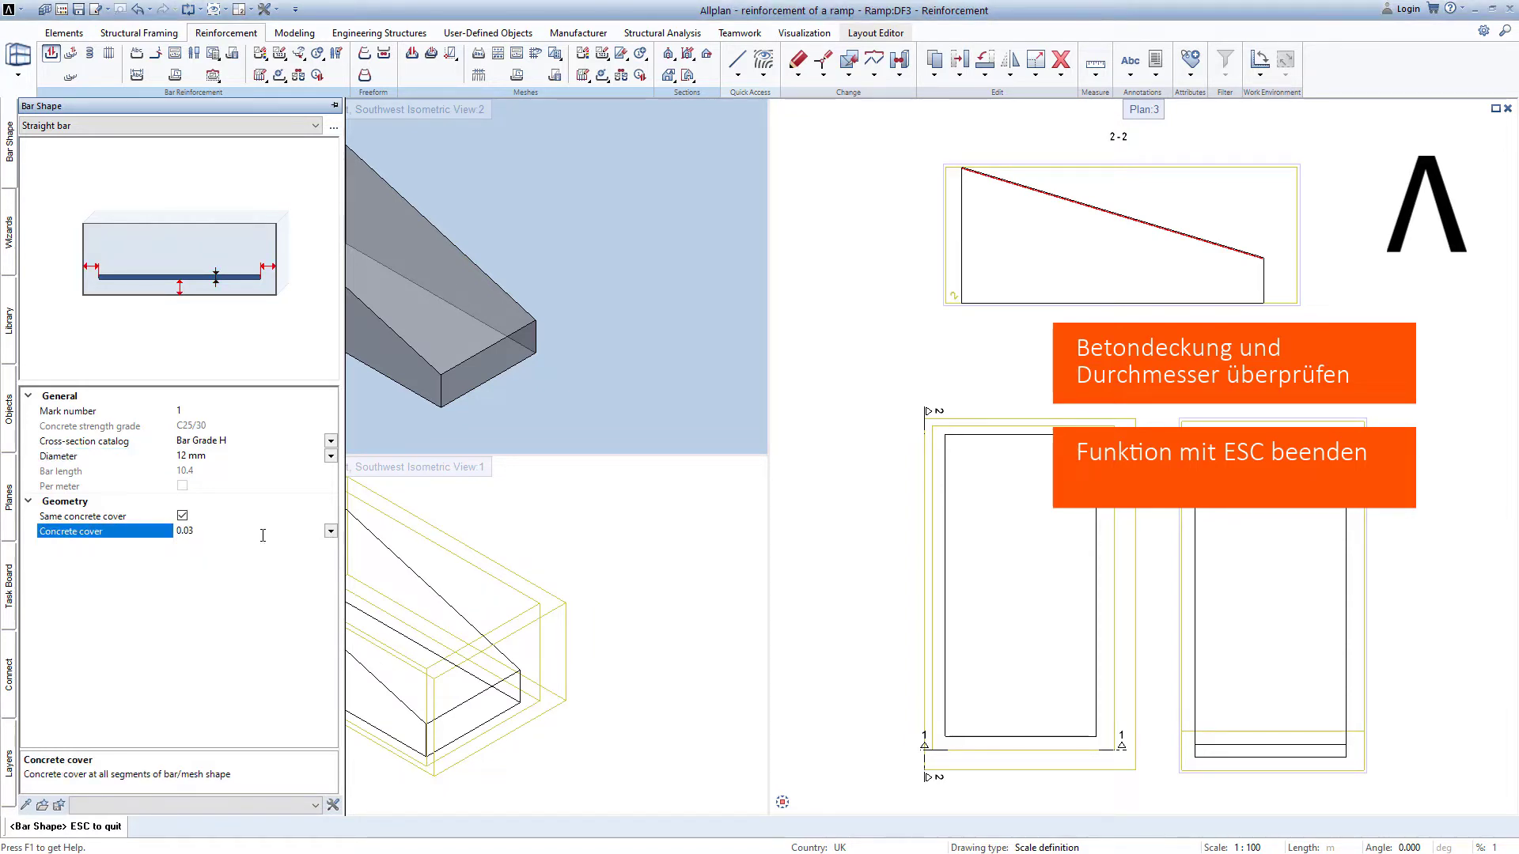
{"action": "key", "text": "Escape"}
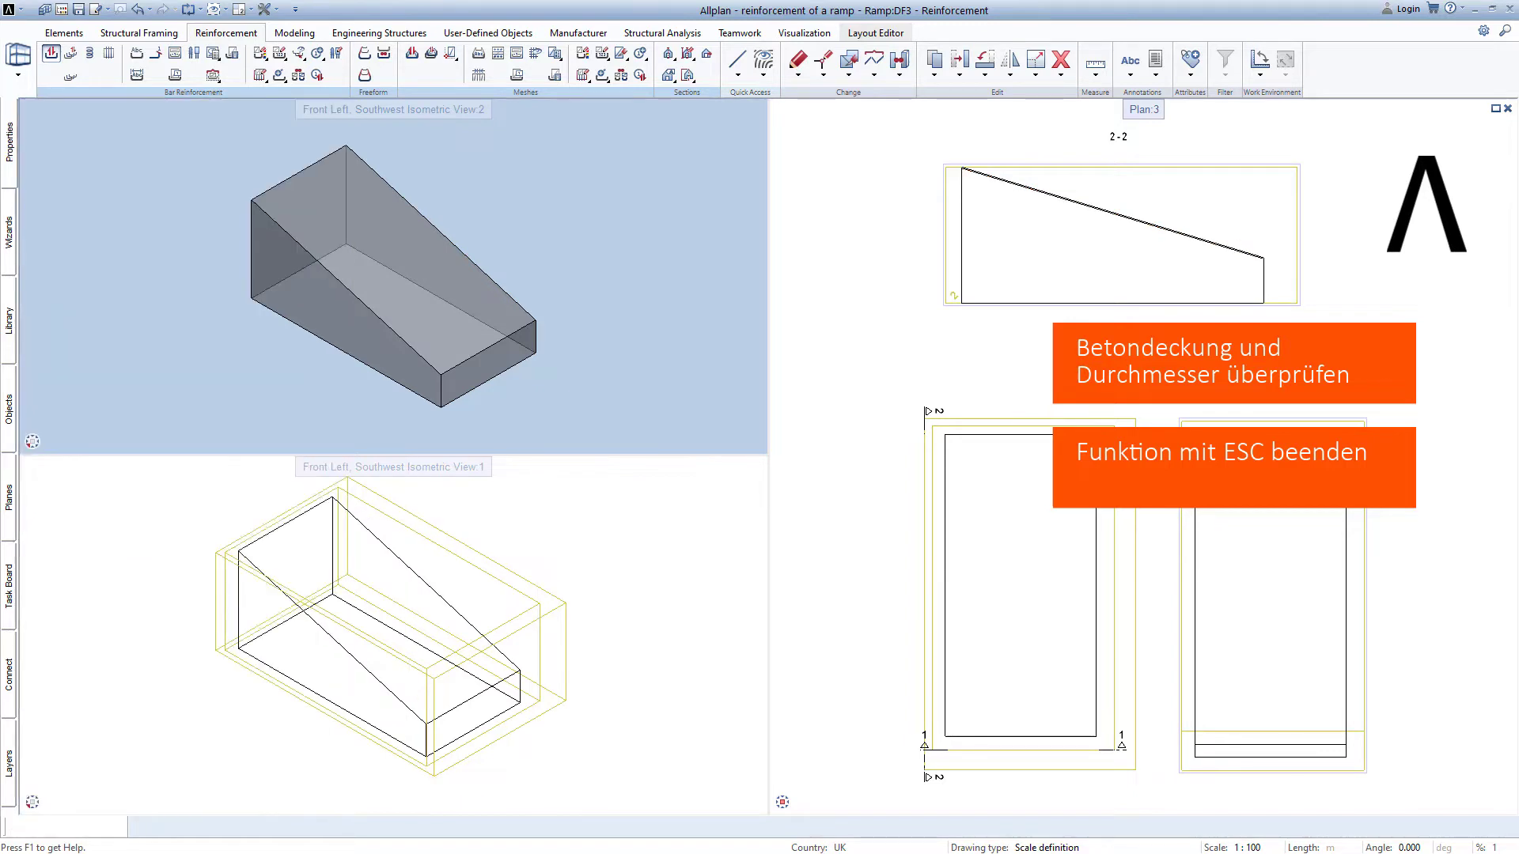
- Label bar 01 in section 2-2 and lay it linearly across section 1-1's top edge
{"action": "left_click", "coordinate": [1100, 190]}
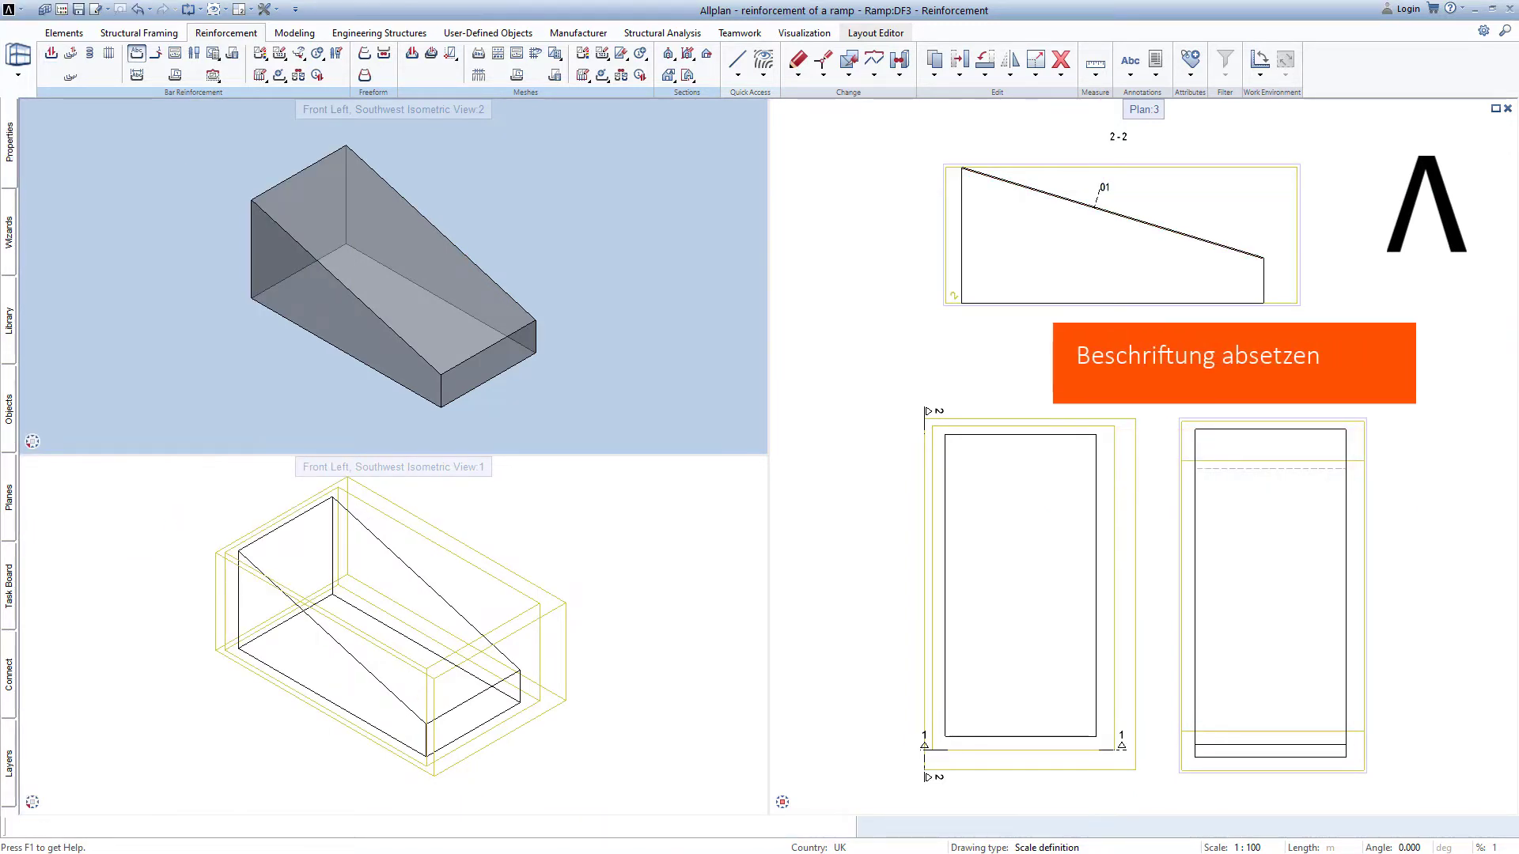
{"action": "left_click", "coordinate": [1103, 202]}
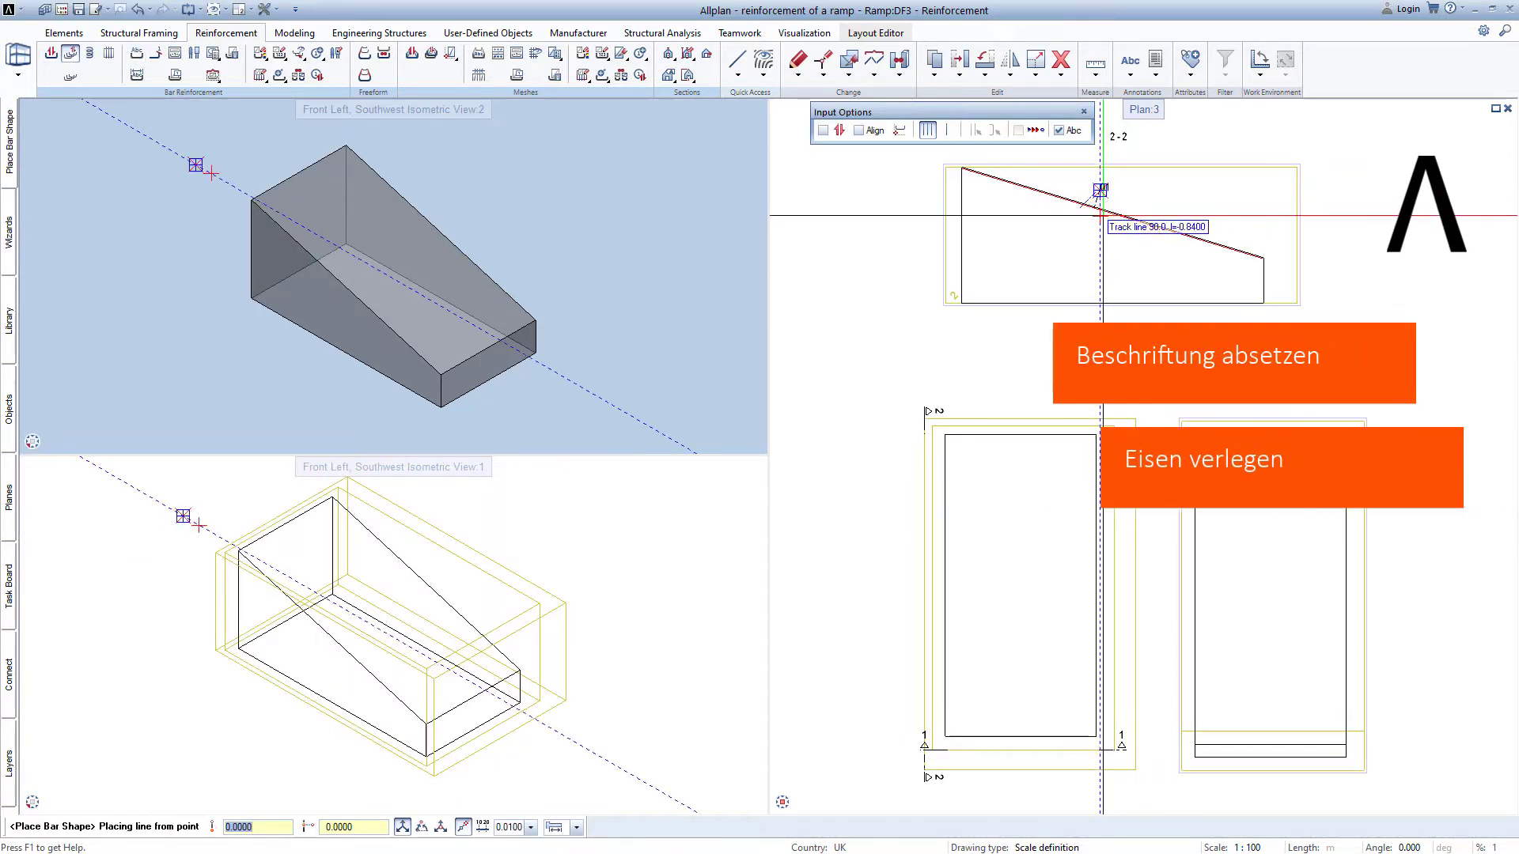
{"action": "left_click", "coordinate": [8, 140]}
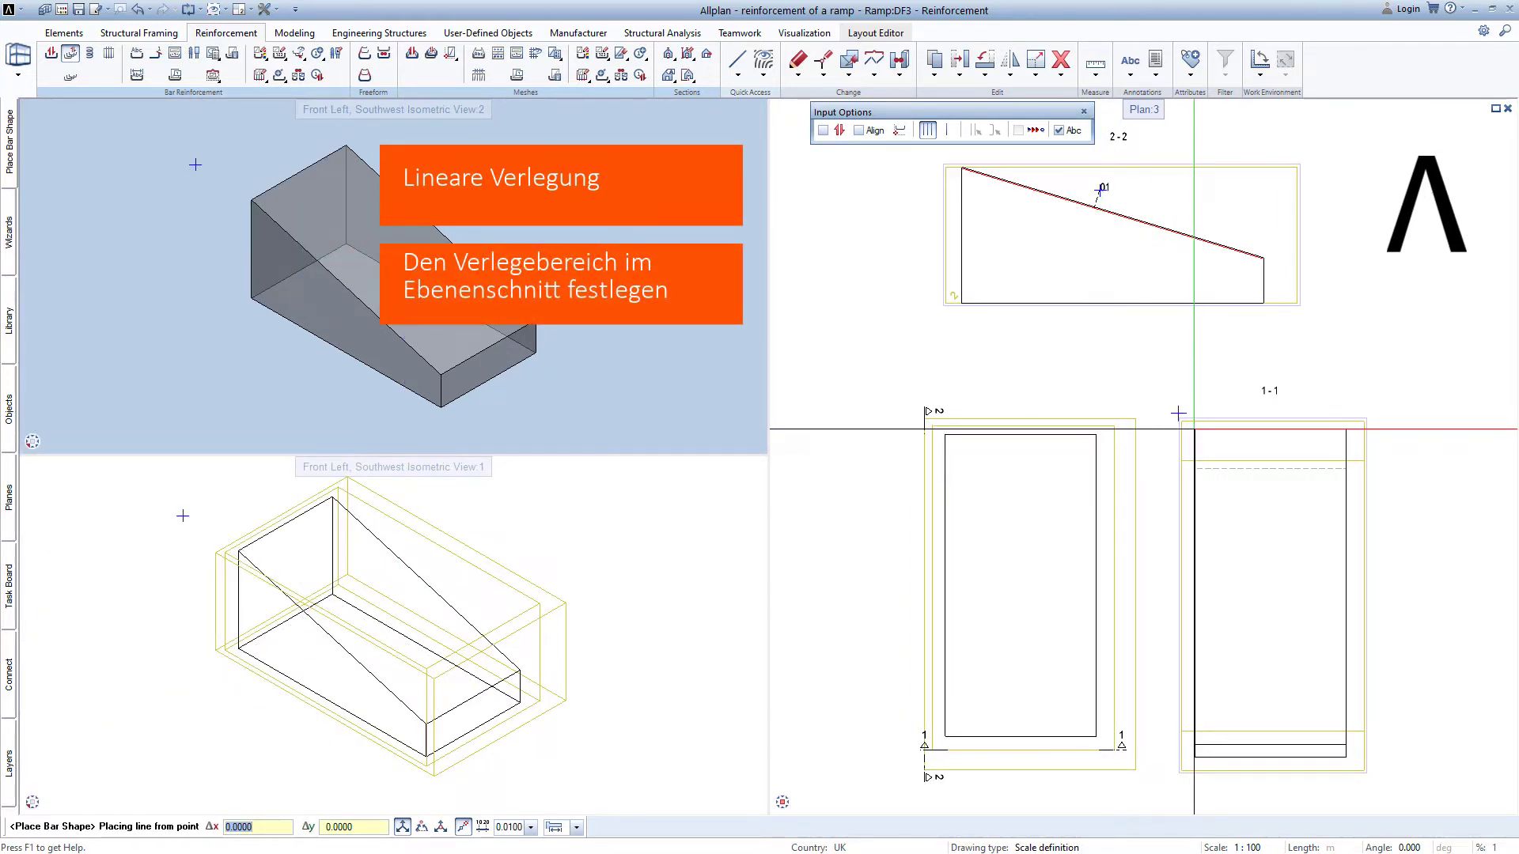
{"action": "left_click", "coordinate": [1194, 429]}
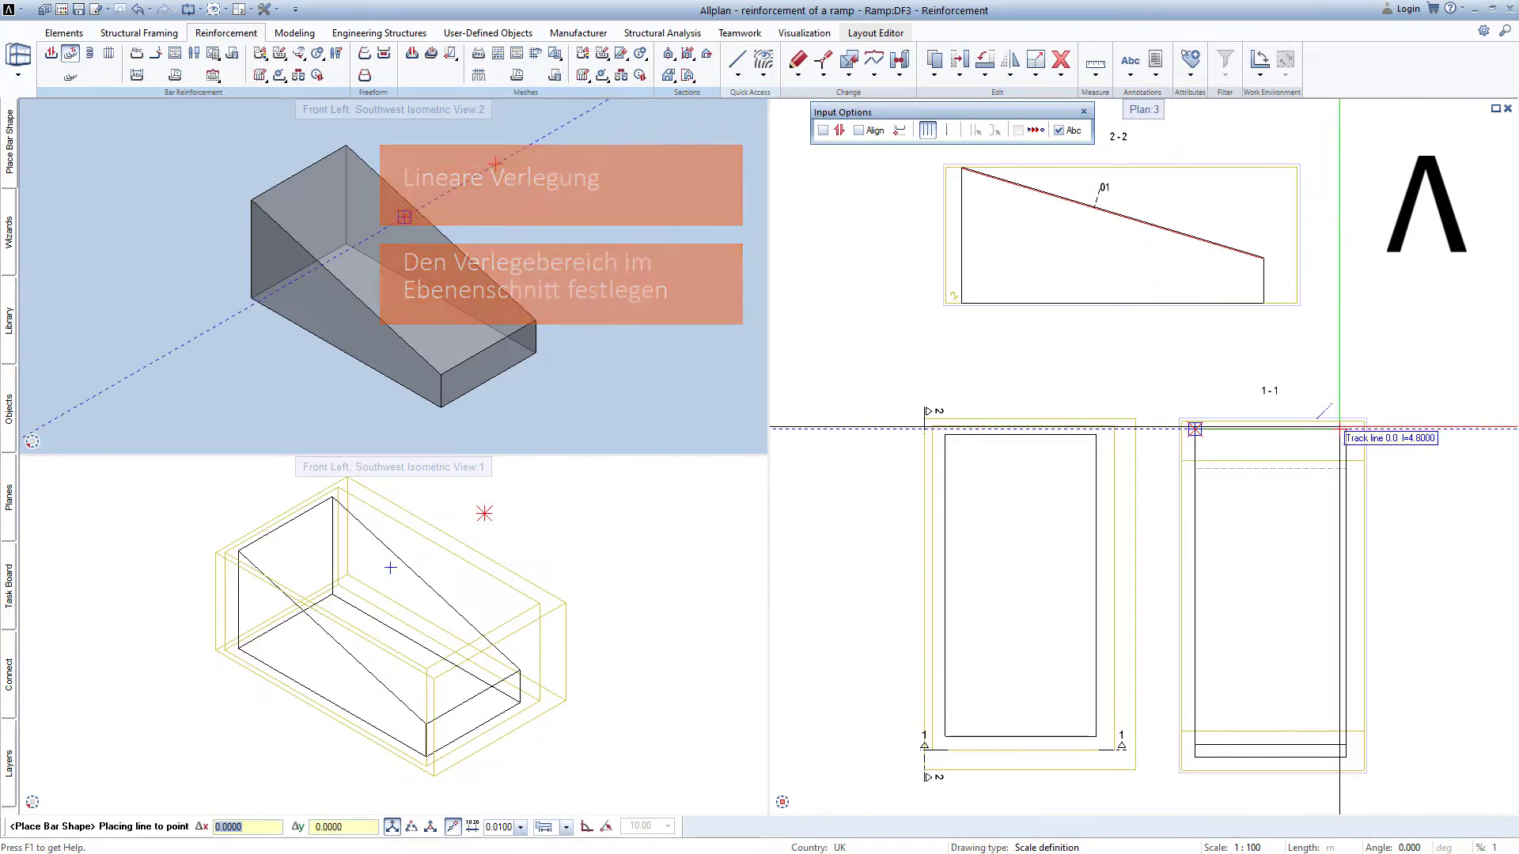
{"action": "left_click", "coordinate": [1344, 428]}
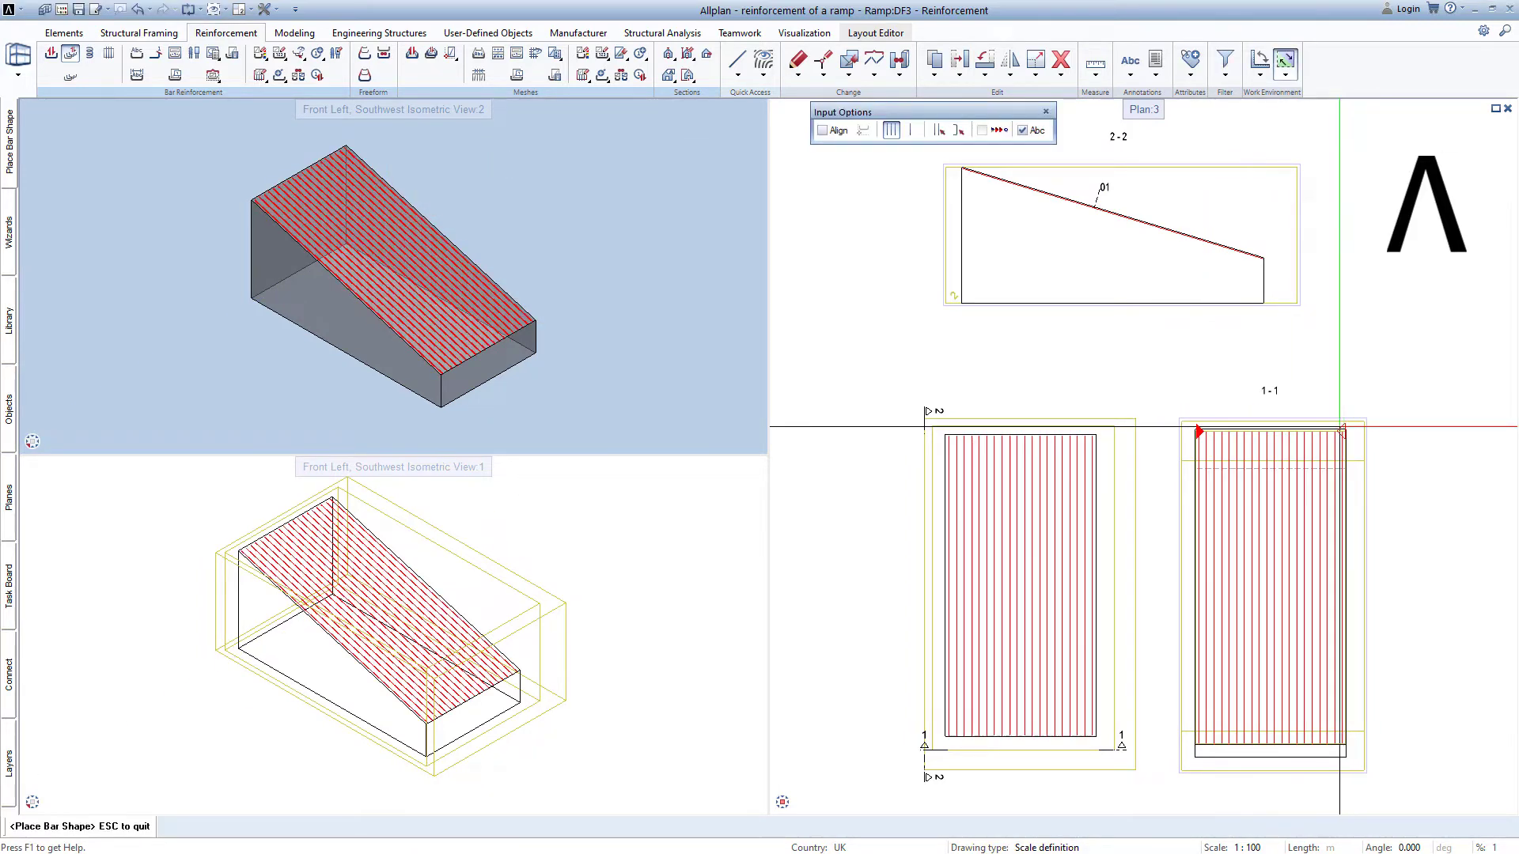
{"action": "left_click", "coordinate": [10, 158]}
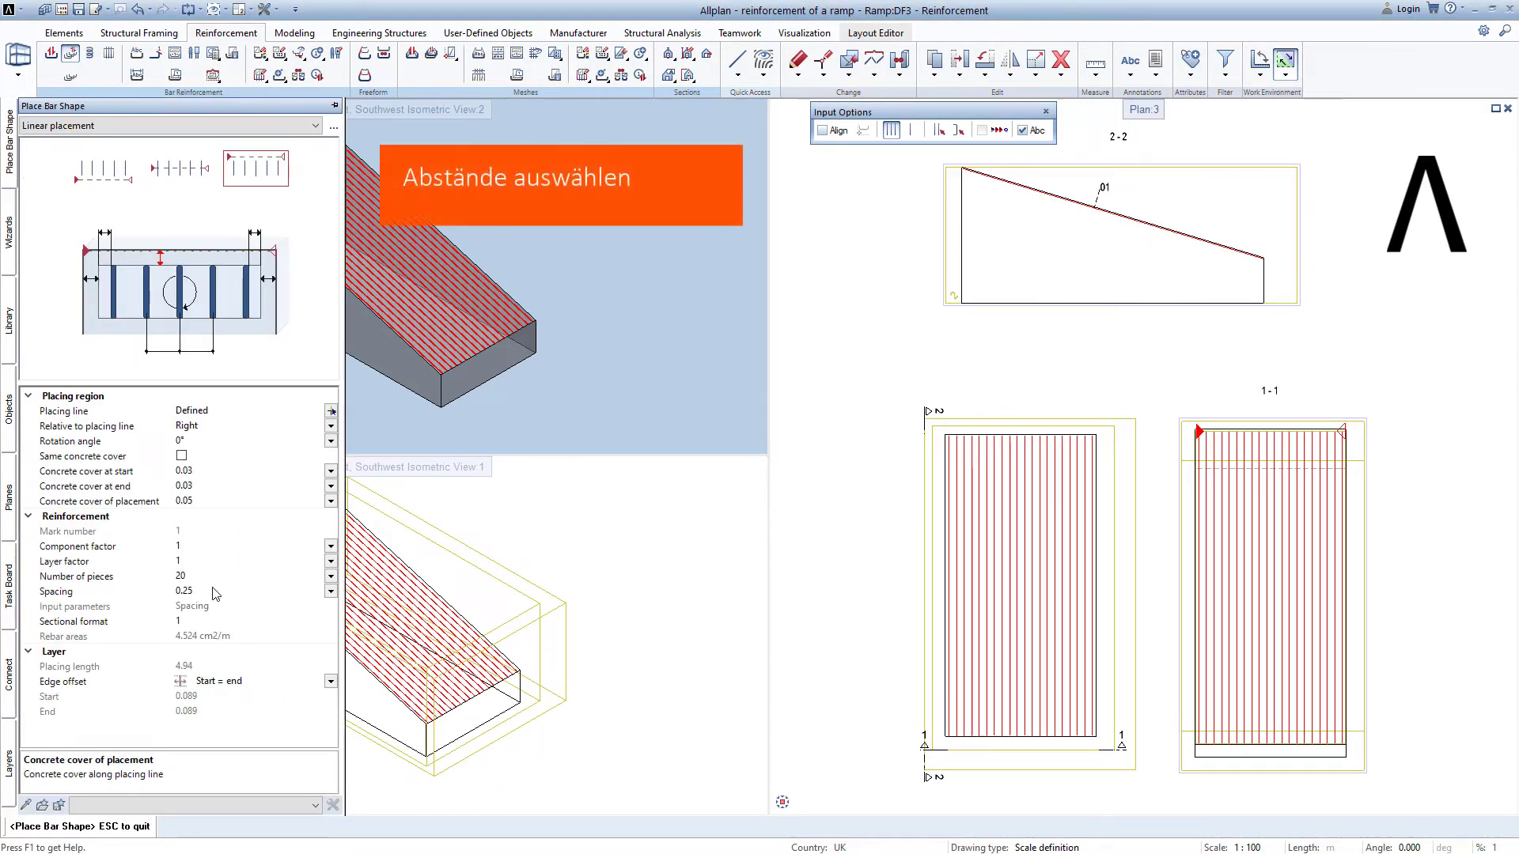
{"action": "key", "text": "Escape"}
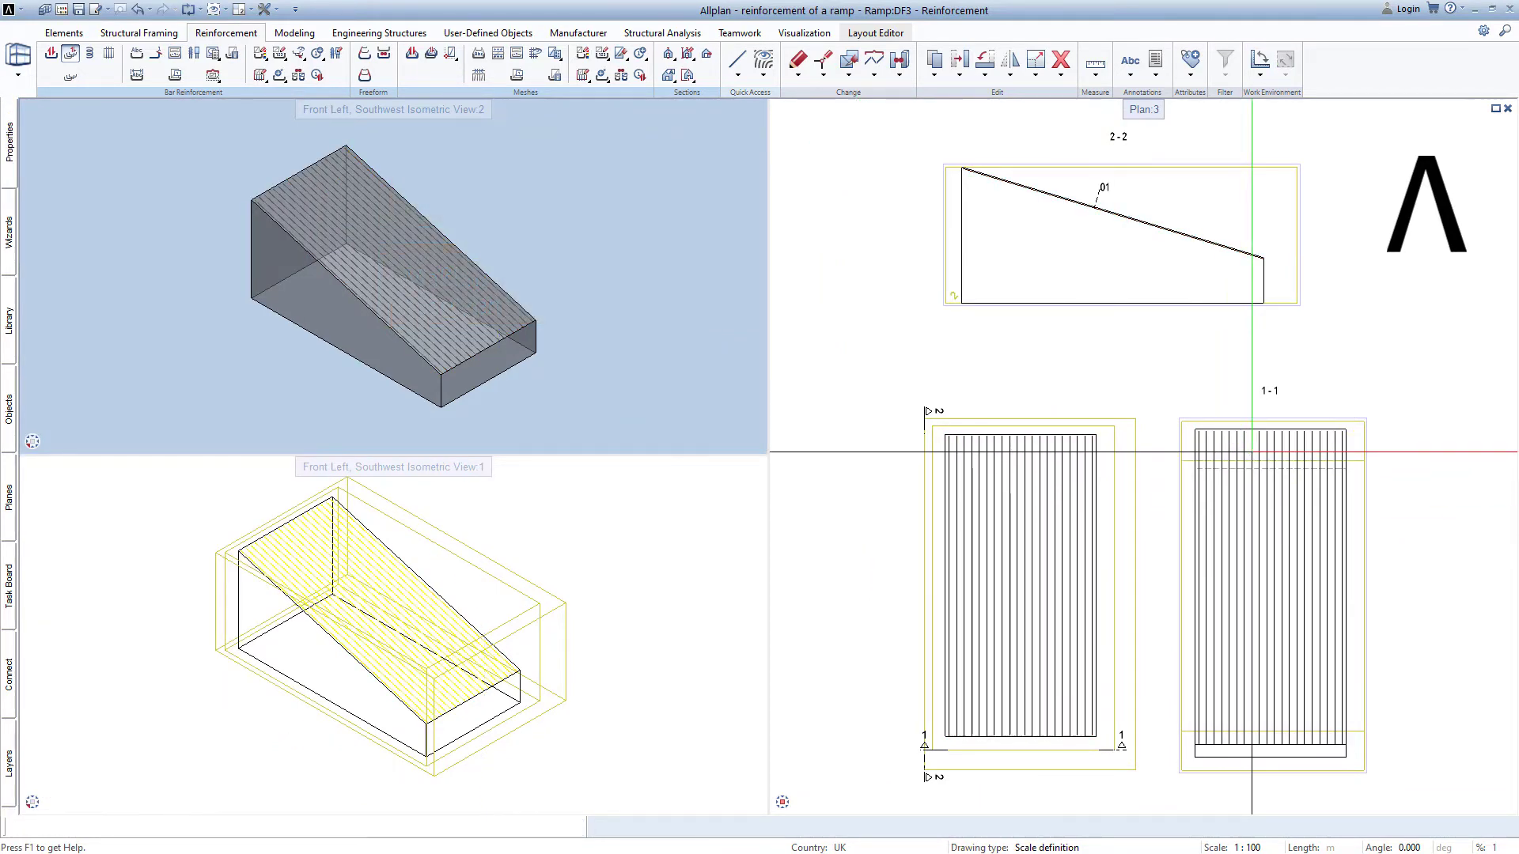
- Label the section 1-1 bars 20H12-01-250 on a dimension line above them
{"action": "left_click", "coordinate": [1252, 451]}
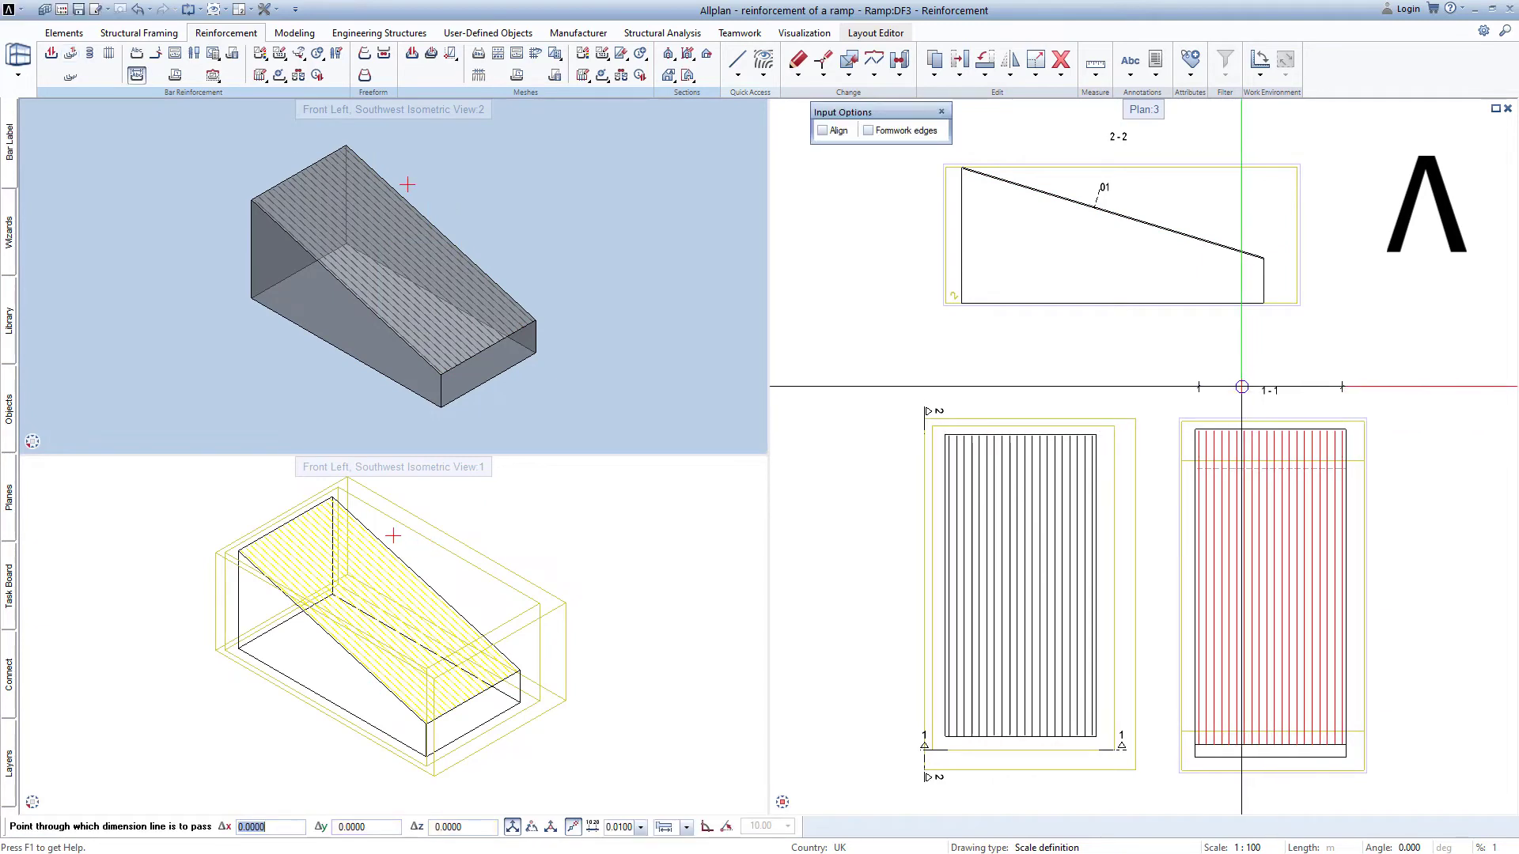
{"action": "left_click", "coordinate": [1241, 380]}
{"action": "left_click", "coordinate": [1240, 380]}
{"action": "key", "text": "Escape"}
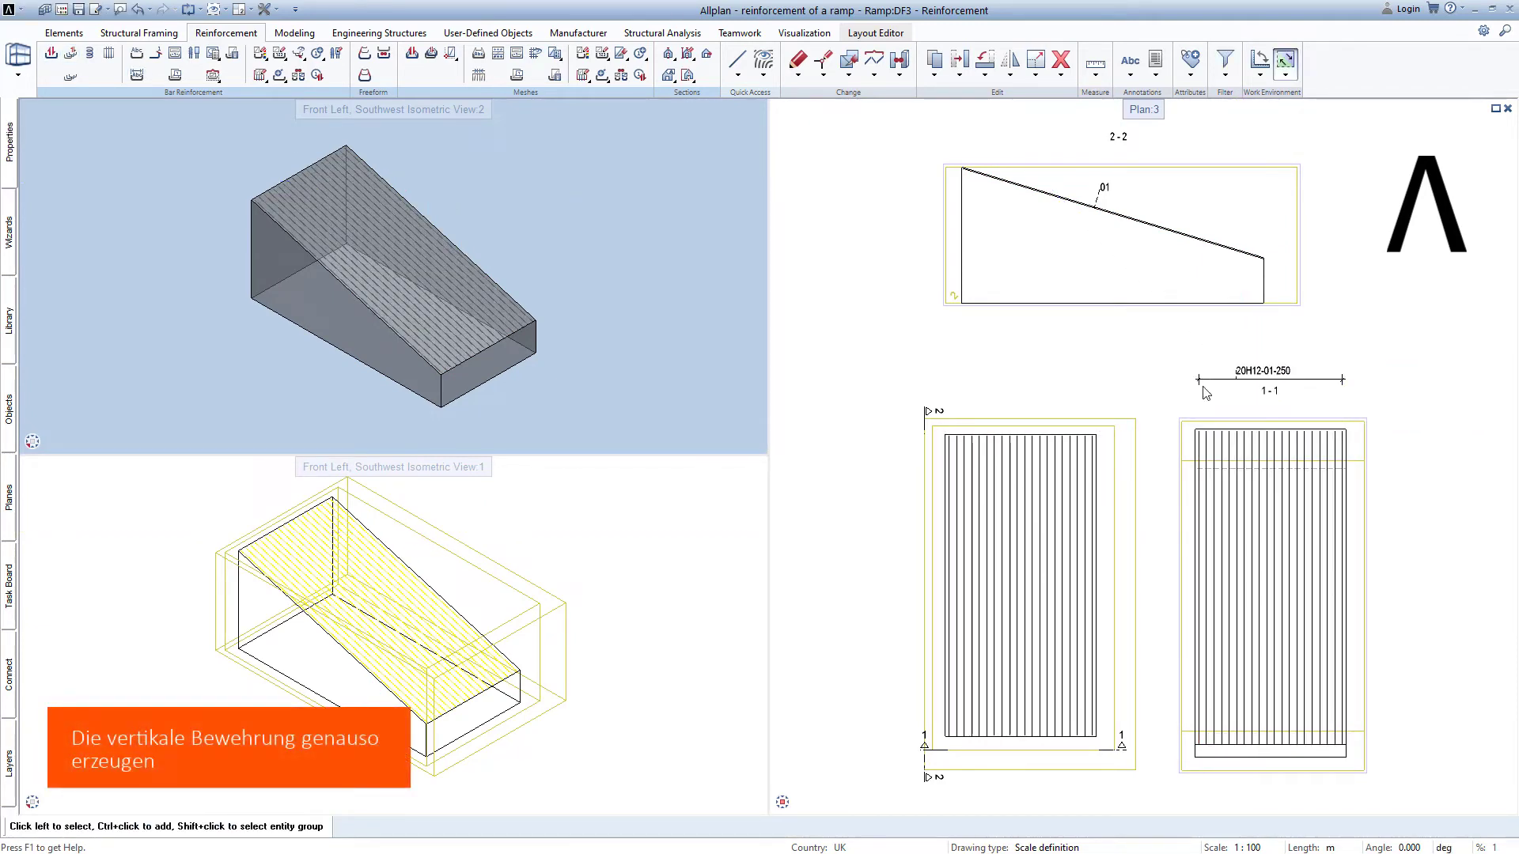
- Define a new straight bar shape from the bottom edge of the plan
{"action": "left_click", "coordinate": [50, 53]}
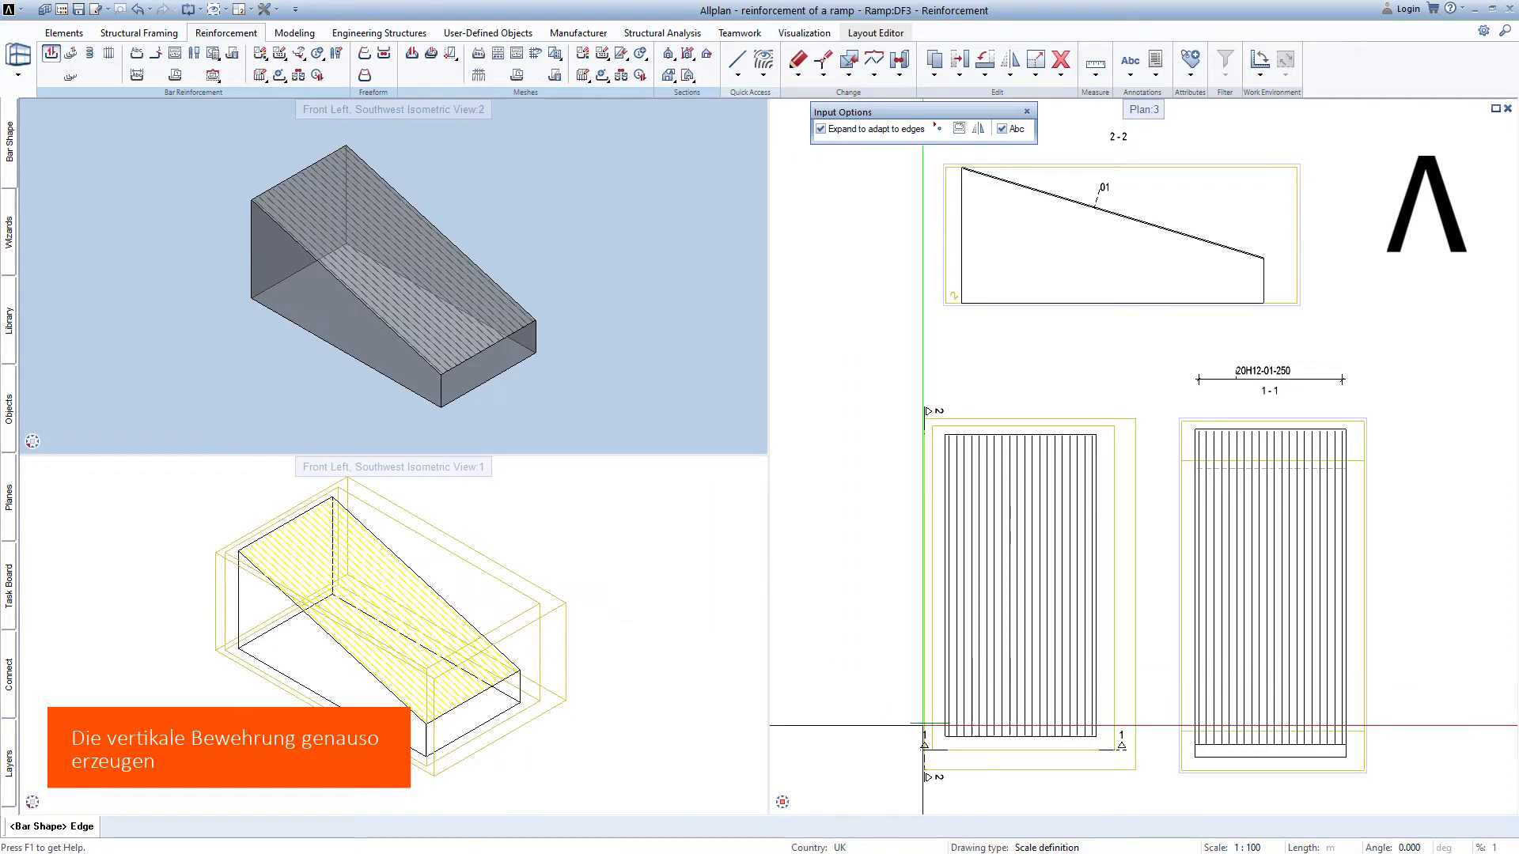
{"action": "scroll", "coordinate": [1004, 736], "scroll_direction": "up", "scroll_amount": 2}
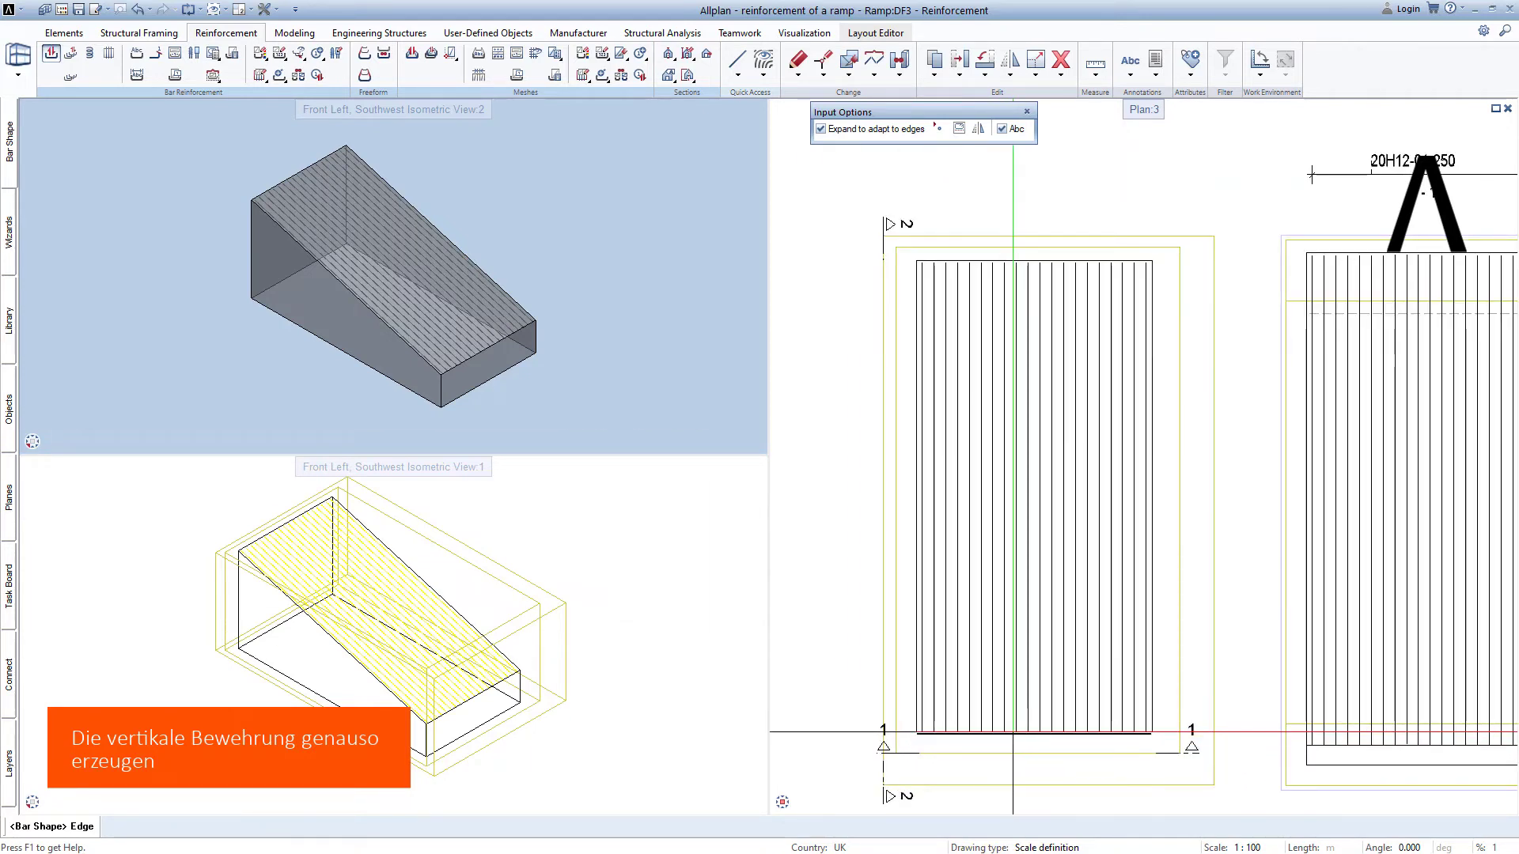
{"action": "left_click", "coordinate": [1030, 728]}
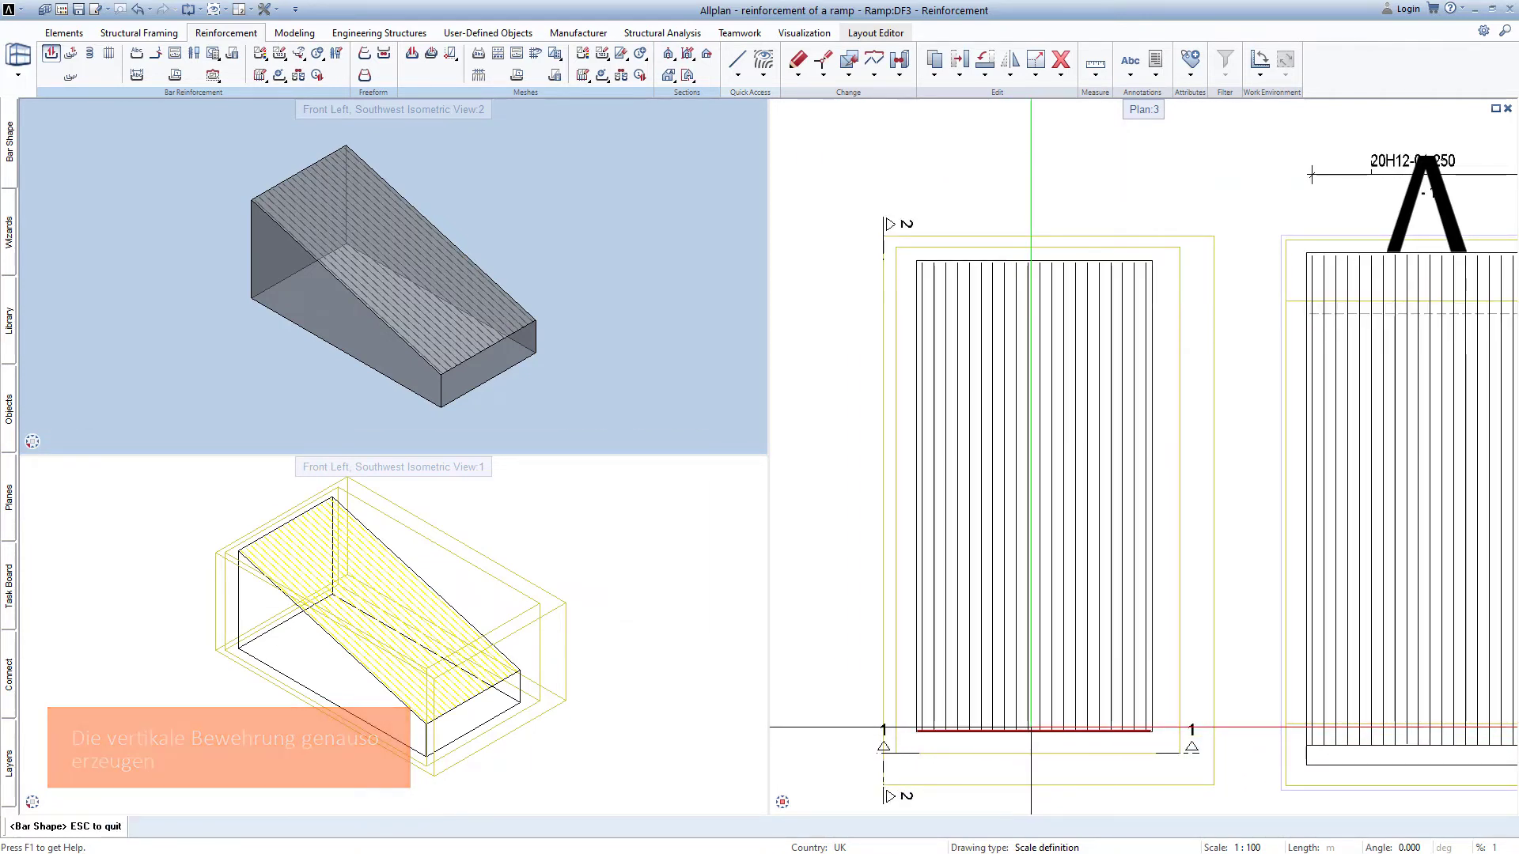
{"action": "scroll", "coordinate": [1001, 643], "scroll_direction": "down", "scroll_amount": 2}
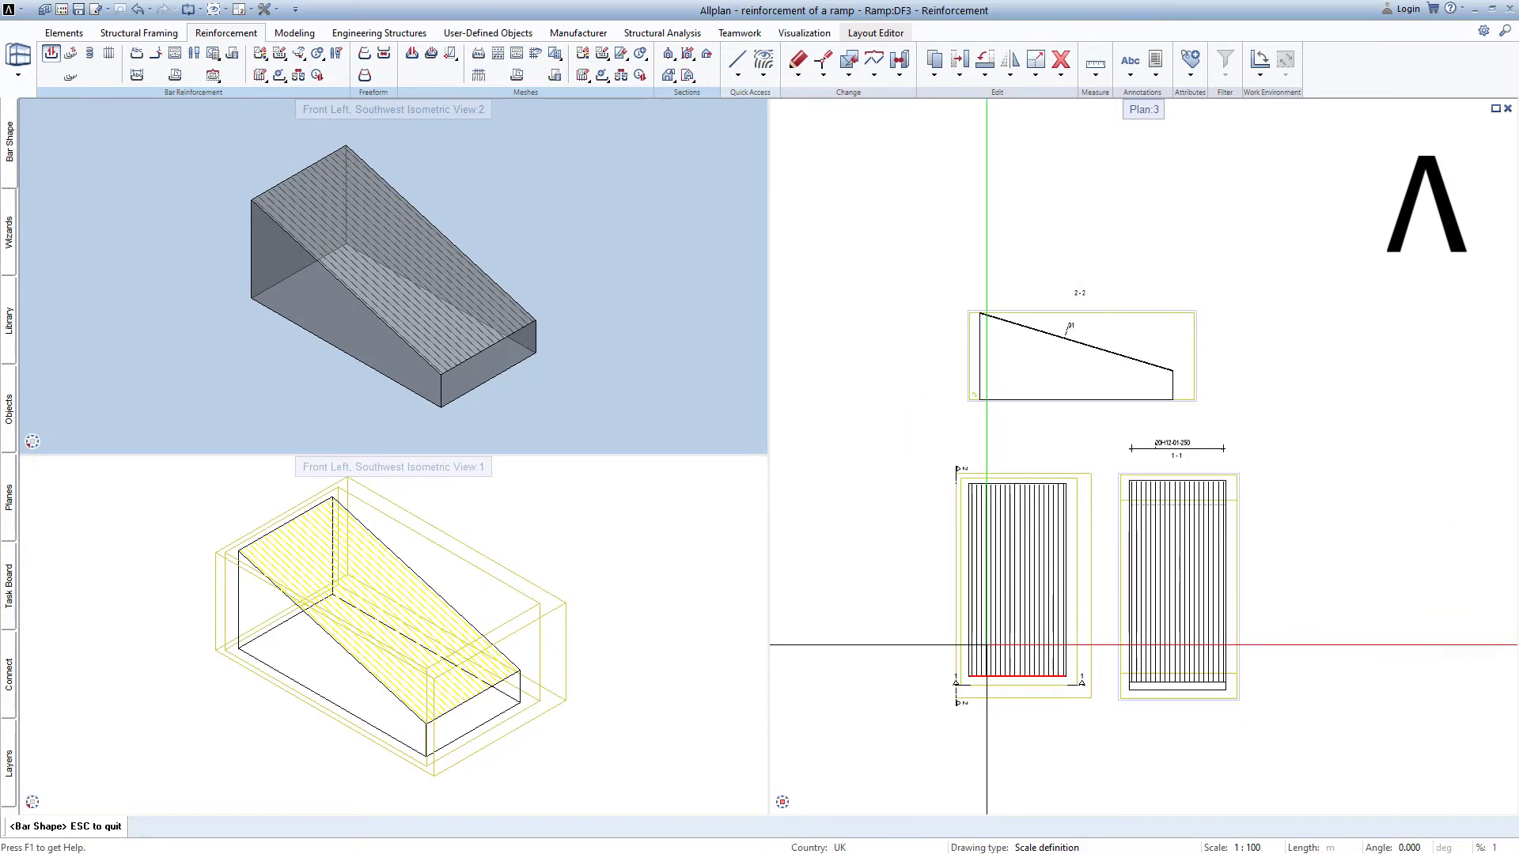
{"action": "key", "text": "Escape"}
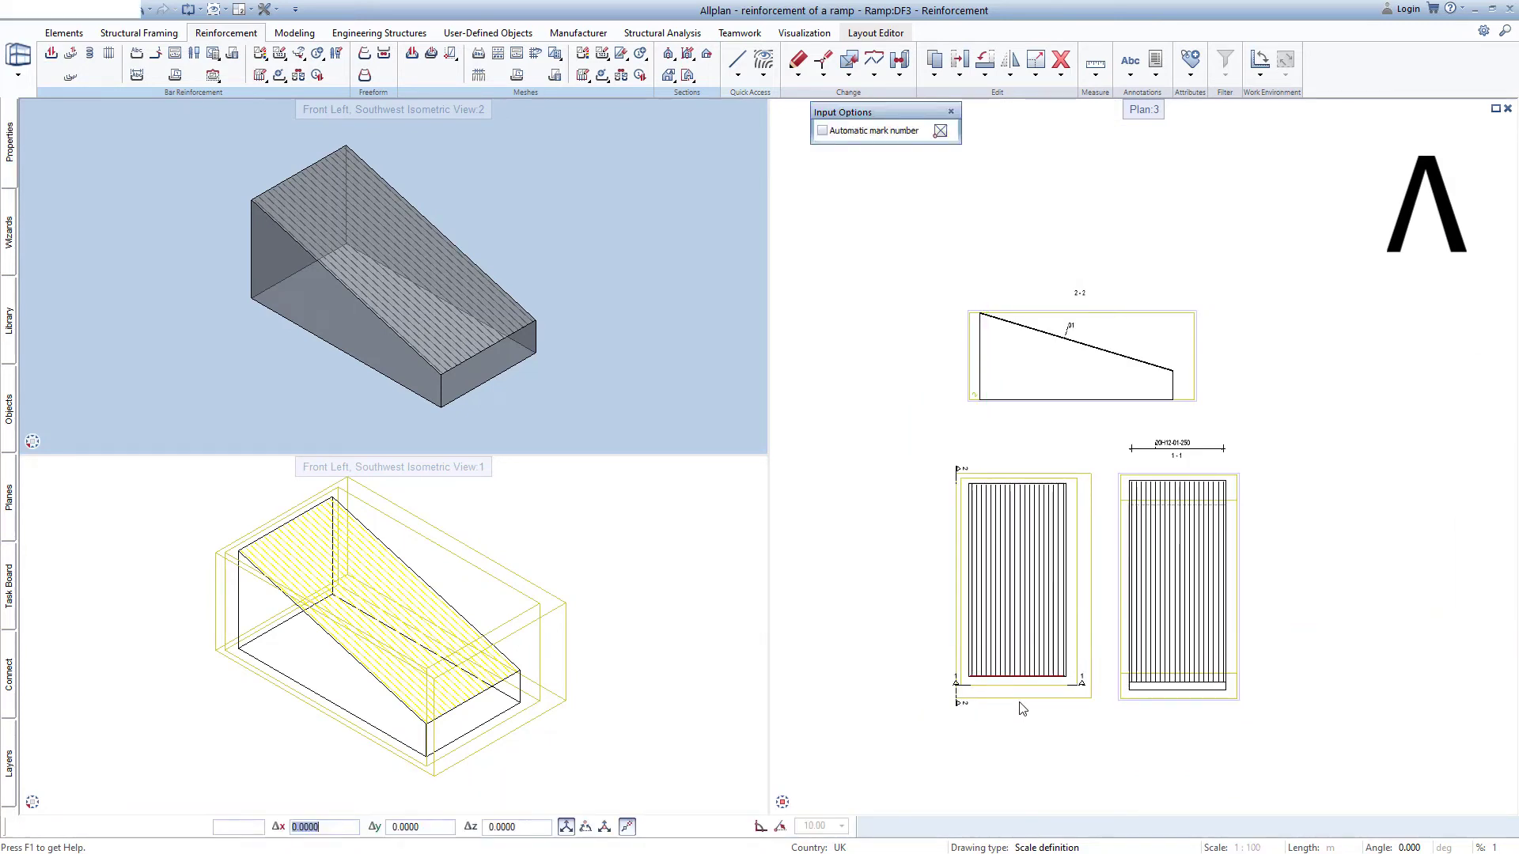
{"action": "scroll", "coordinate": [990, 703], "scroll_direction": "up", "scroll_amount": 3}
{"action": "key", "text": "Escape"}
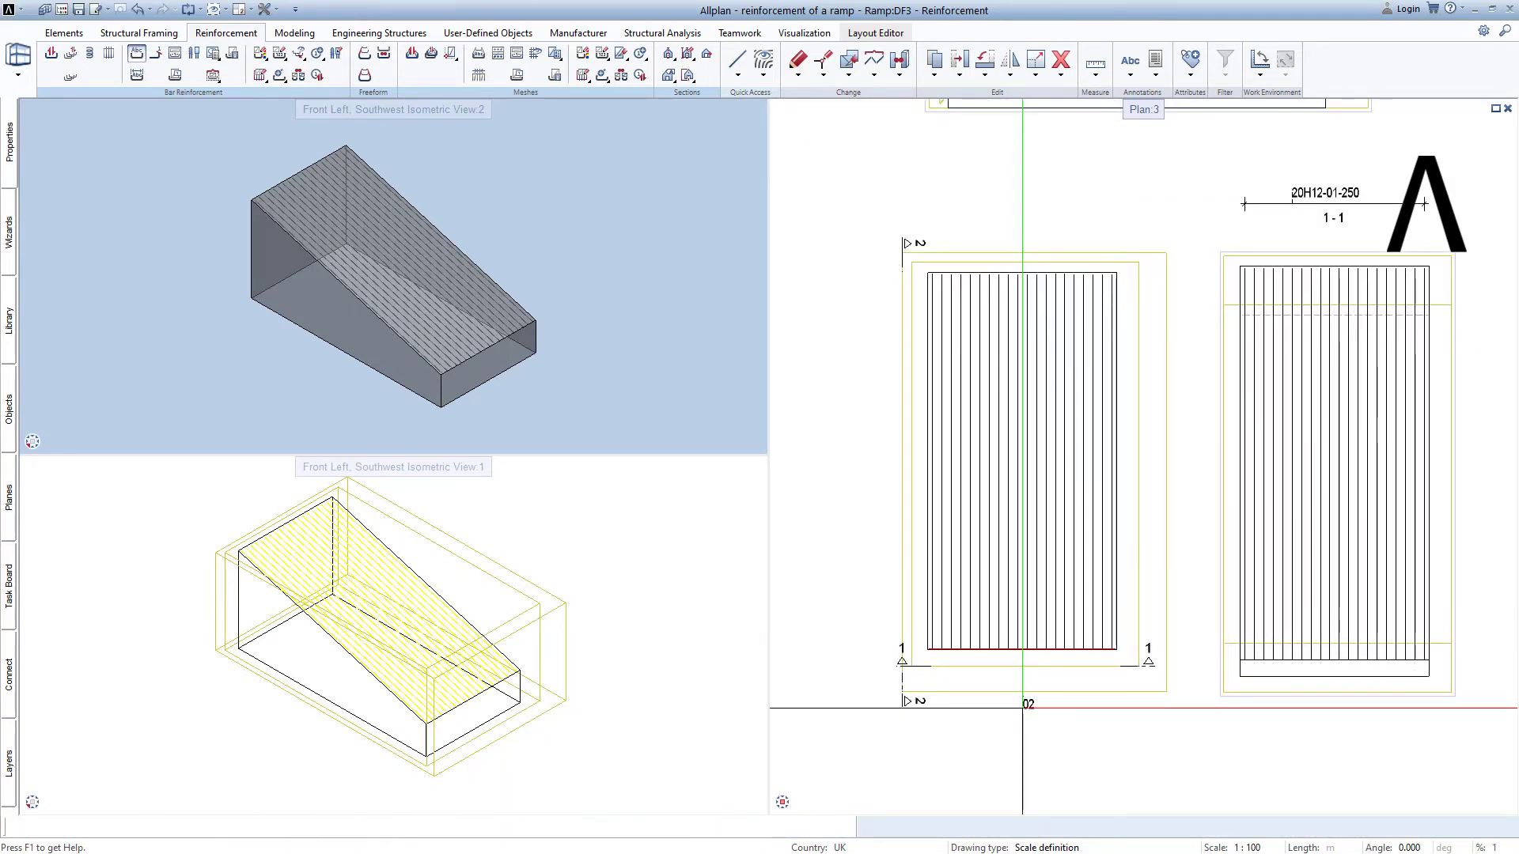
{"action": "scroll", "coordinate": [1024, 708], "scroll_direction": "down", "scroll_amount": 2}
{"action": "scroll", "coordinate": [1004, 390], "scroll_direction": "up", "scroll_amount": 1}
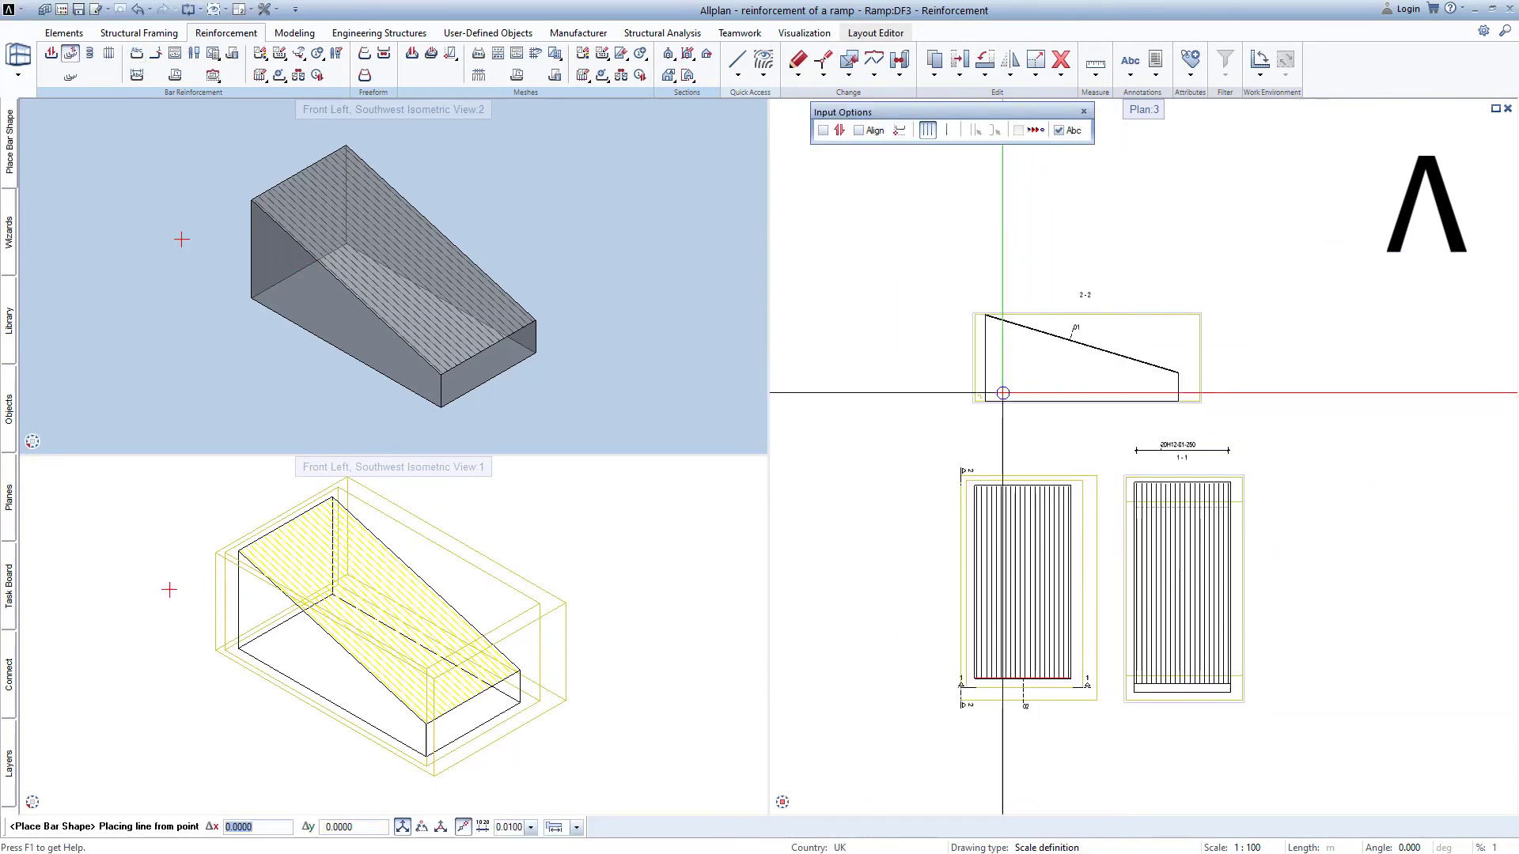
{"action": "scroll", "coordinate": [973, 307], "scroll_direction": "up", "scroll_amount": 2}
{"action": "scroll", "coordinate": [971, 307], "scroll_direction": "up", "scroll_amount": 2}
{"action": "scroll", "coordinate": [977, 313], "scroll_direction": "up", "scroll_amount": 2}
- Place the new bars along section 2-2's slope from the top-left to the lower corner
{"action": "left_click", "coordinate": [977, 314]}
{"action": "scroll", "coordinate": [977, 314], "scroll_direction": "down", "scroll_amount": 3}
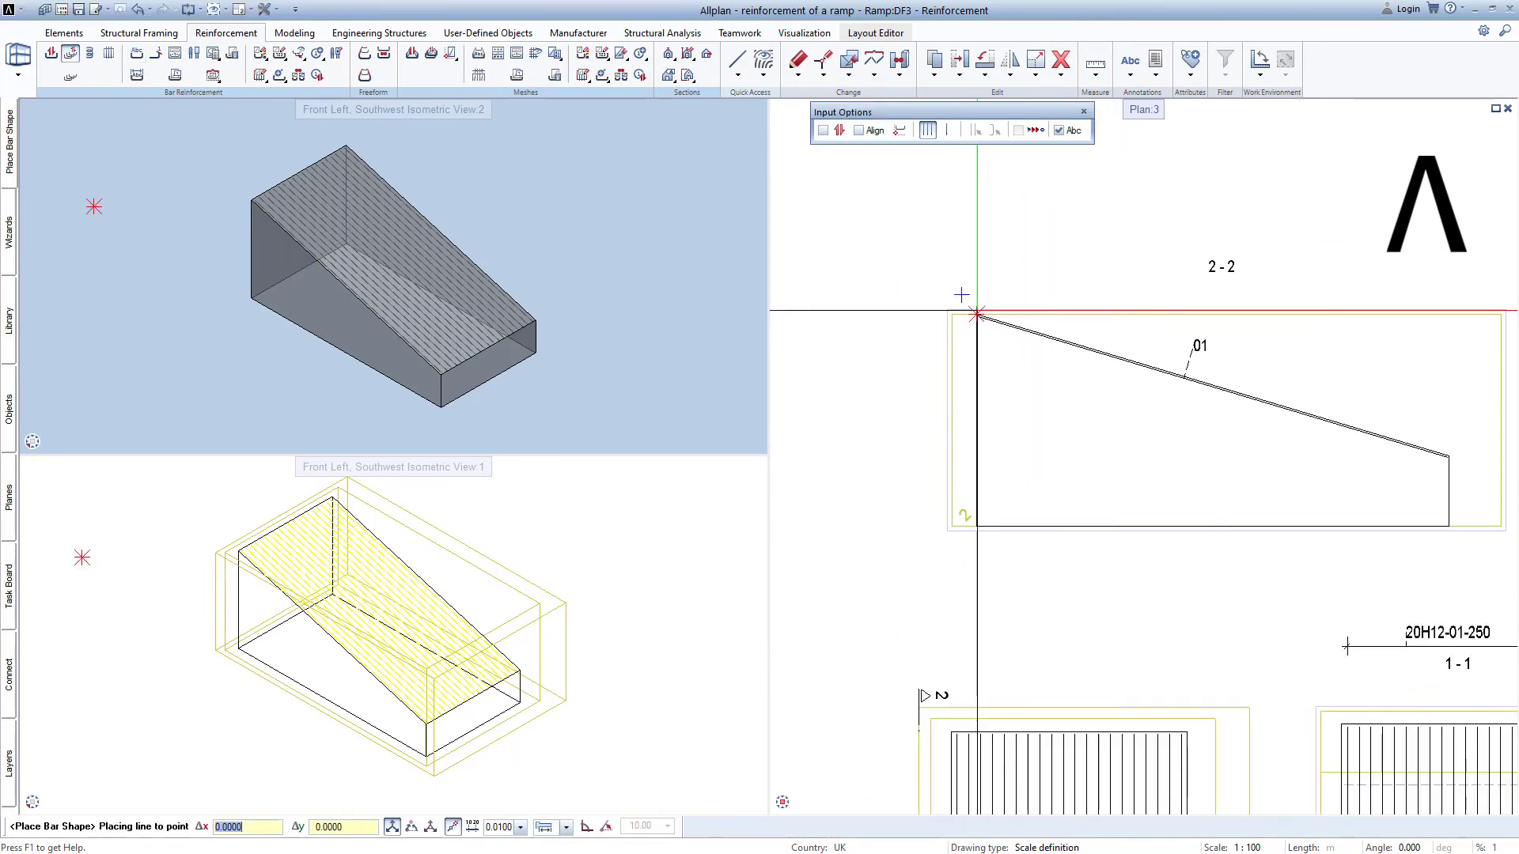
{"action": "scroll", "coordinate": [1266, 396], "scroll_direction": "up", "scroll_amount": 2}
{"action": "left_click", "coordinate": [1270, 399]}
{"action": "key", "text": "Escape"}
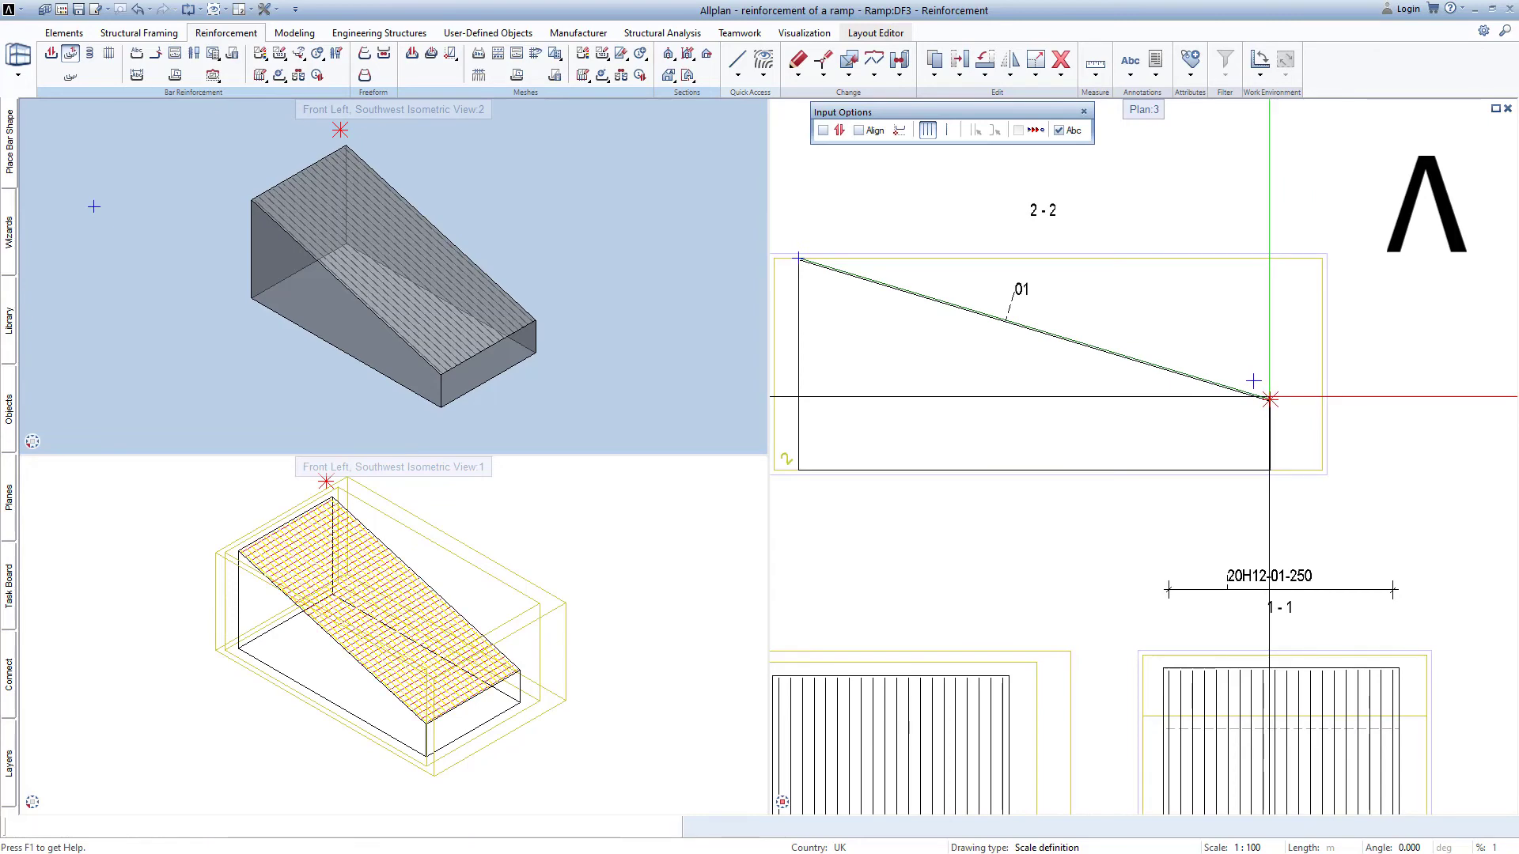
{"action": "scroll", "coordinate": [1208, 379], "scroll_direction": "up", "scroll_amount": 1}
{"action": "scroll", "coordinate": [1208, 379], "scroll_direction": "up", "scroll_amount": 2}
{"action": "scroll", "coordinate": [1208, 379], "scroll_direction": "up", "scroll_amount": 2}
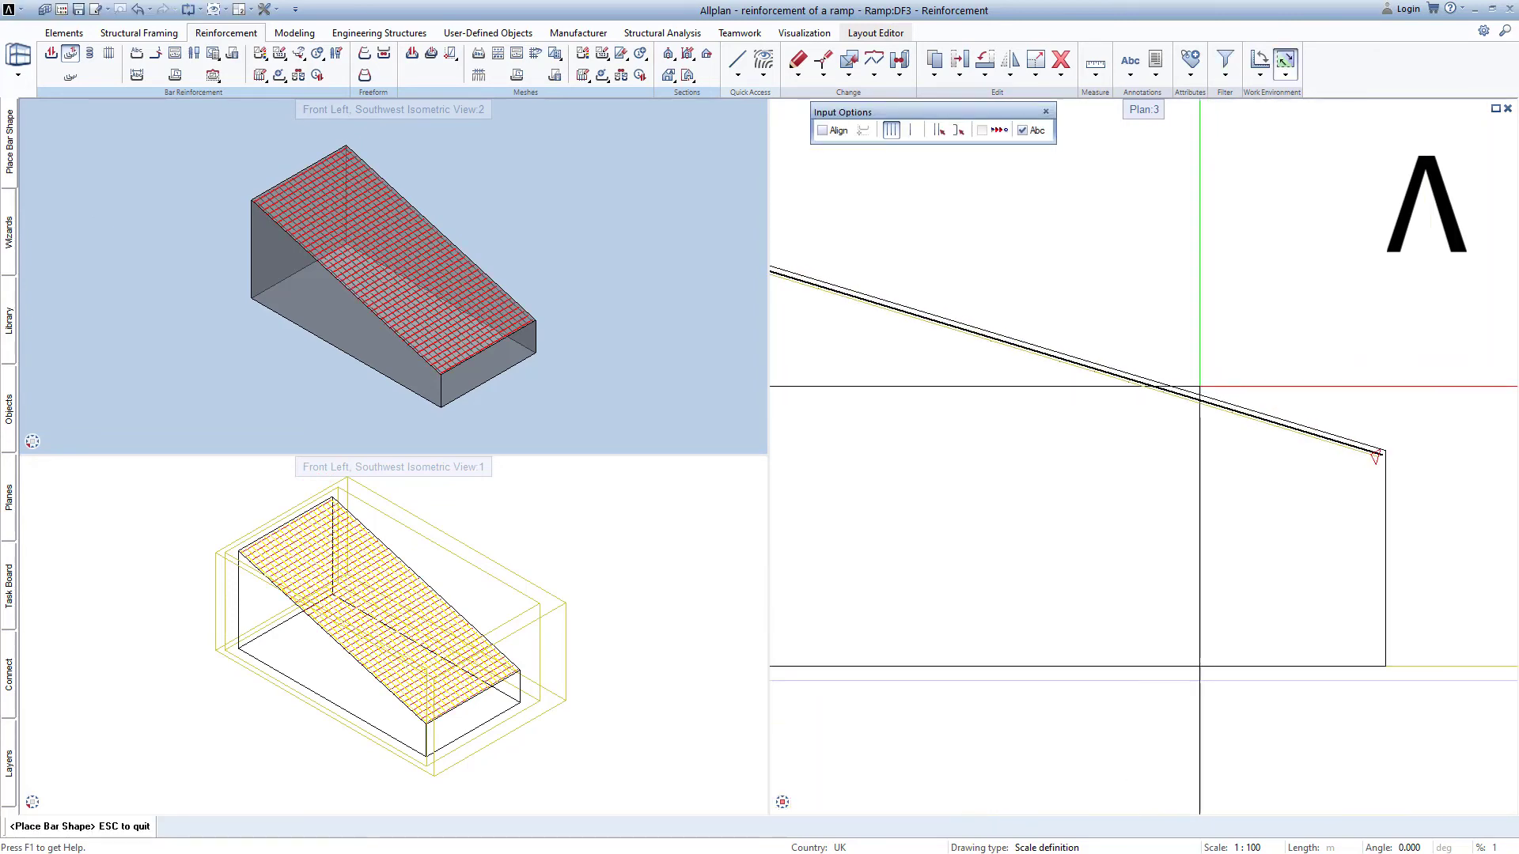
{"action": "scroll", "coordinate": [1203, 392], "scroll_direction": "up", "scroll_amount": 1}
{"action": "scroll", "coordinate": [1193, 401], "scroll_direction": "down", "scroll_amount": 2}
{"action": "scroll", "coordinate": [1194, 444], "scroll_direction": "down", "scroll_amount": 2}
{"action": "scroll", "coordinate": [1167, 465], "scroll_direction": "down", "scroll_amount": 2}
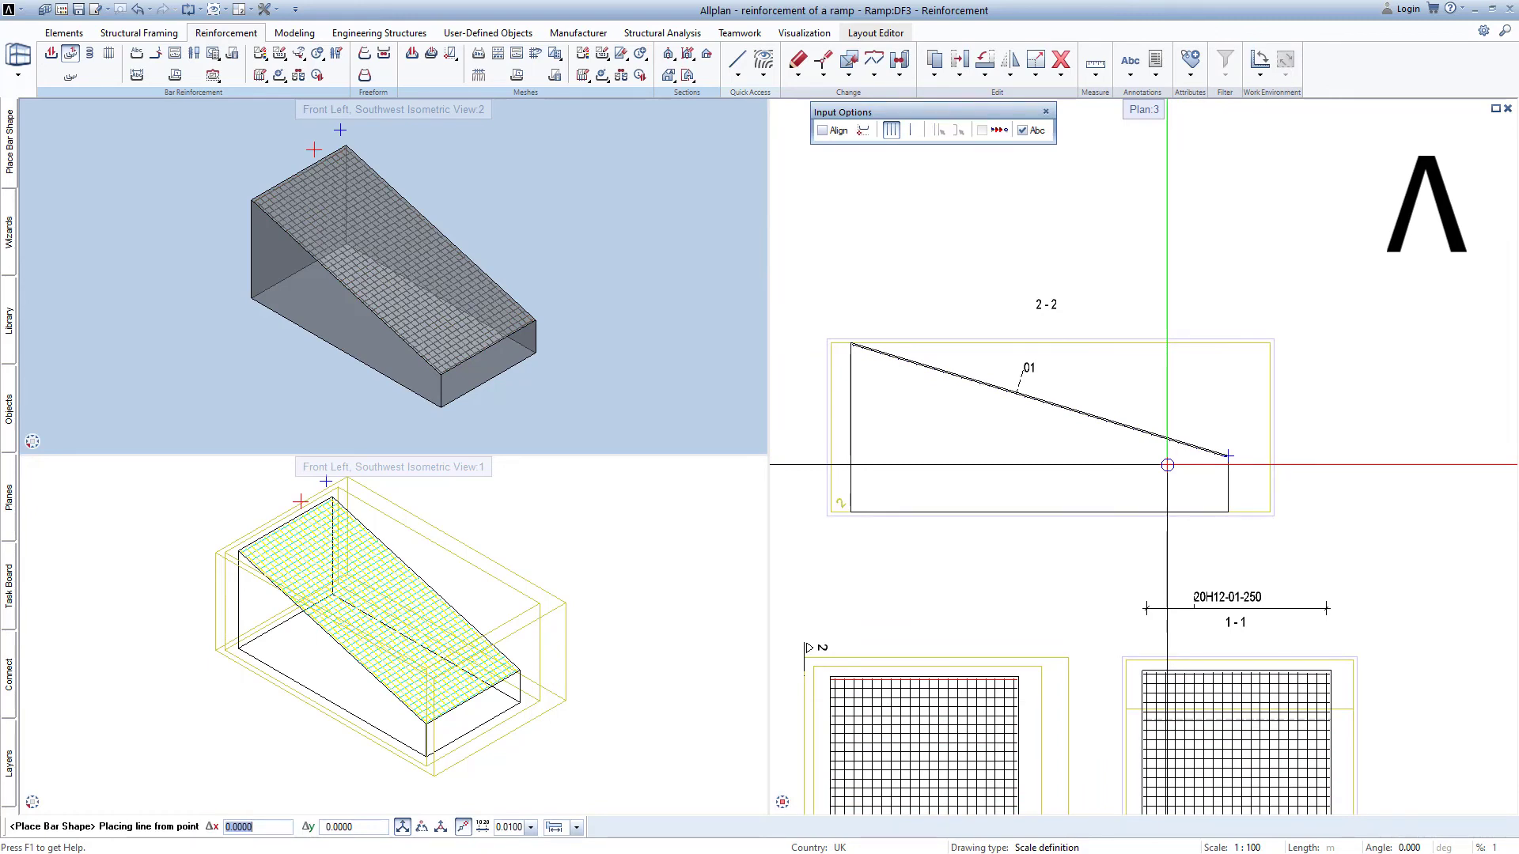
{"action": "key", "text": "Escape"}
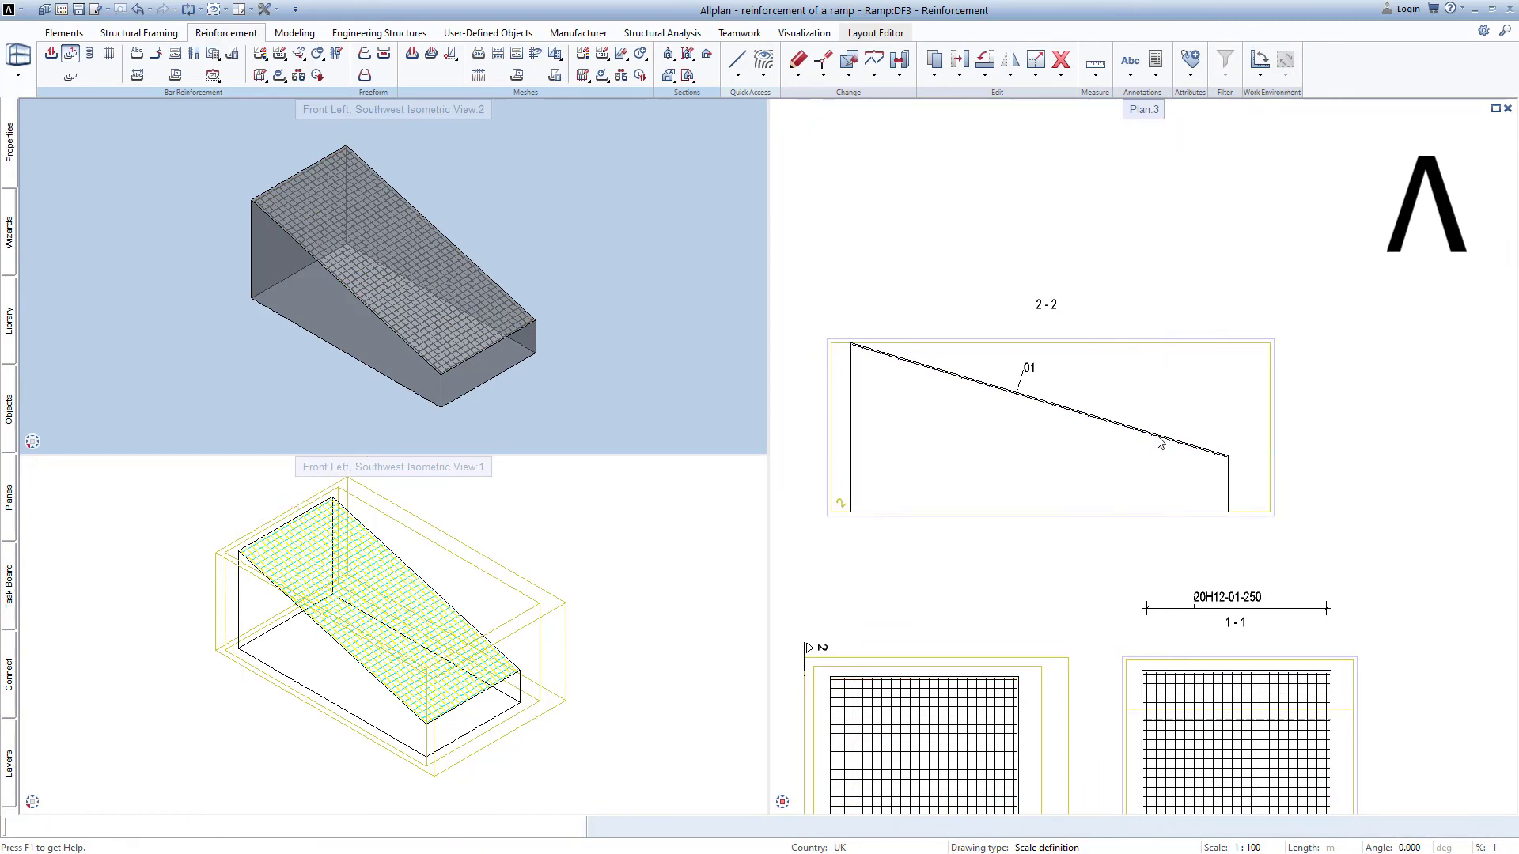
- Place label 42H12-02-250 on a dimension line parallel to the 2-2 slope, then zoom to fit
{"action": "left_click", "coordinate": [1156, 397]}
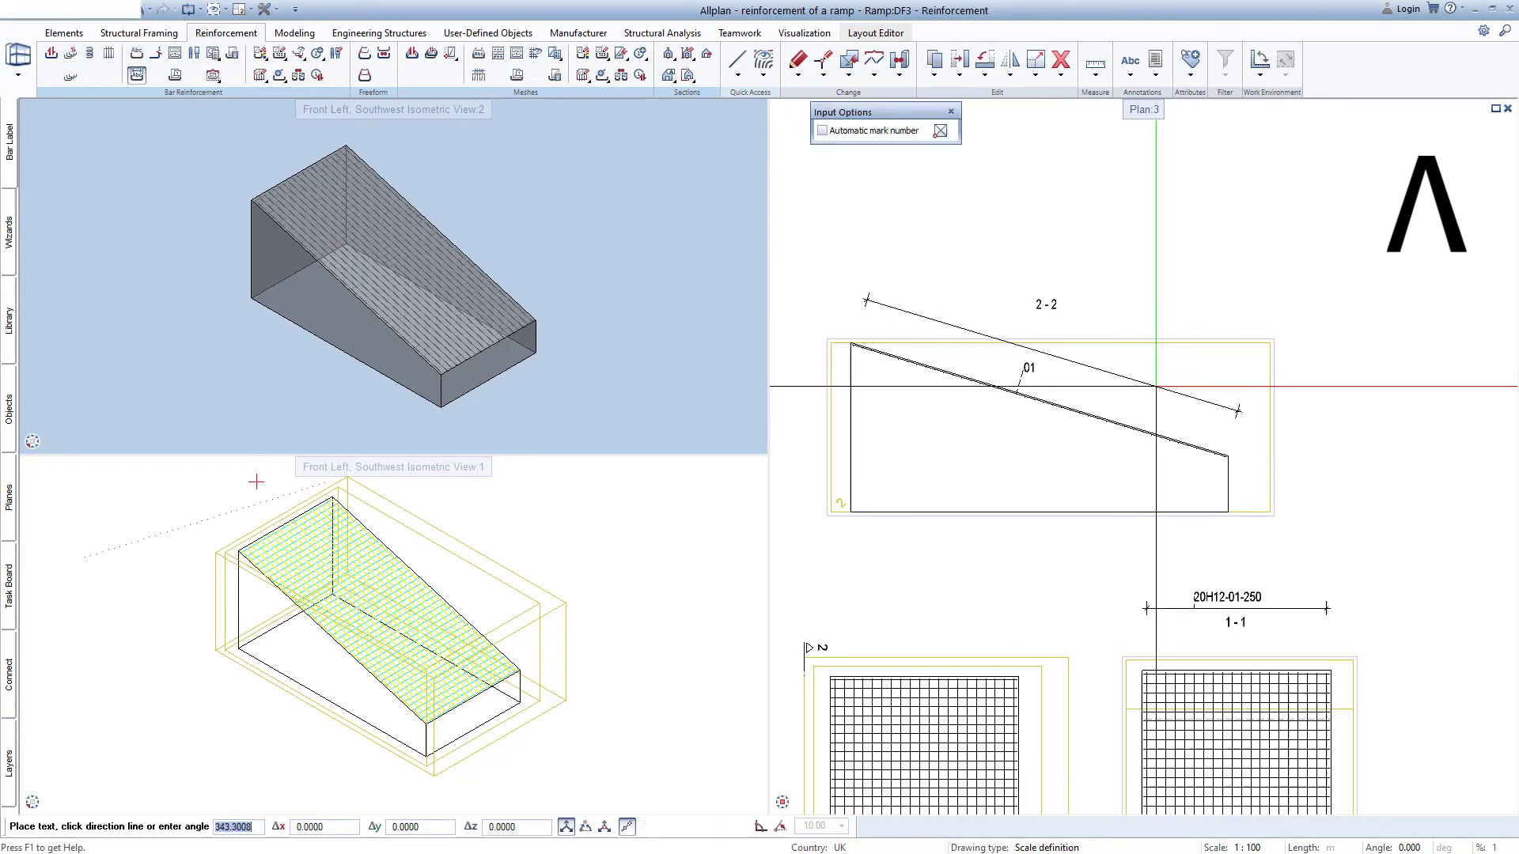
{"action": "scroll", "coordinate": [1143, 384], "scroll_direction": "up", "scroll_amount": 1}
{"action": "scroll", "coordinate": [1133, 370], "scroll_direction": "up", "scroll_amount": 1}
{"action": "left_click", "coordinate": [1133, 370]}
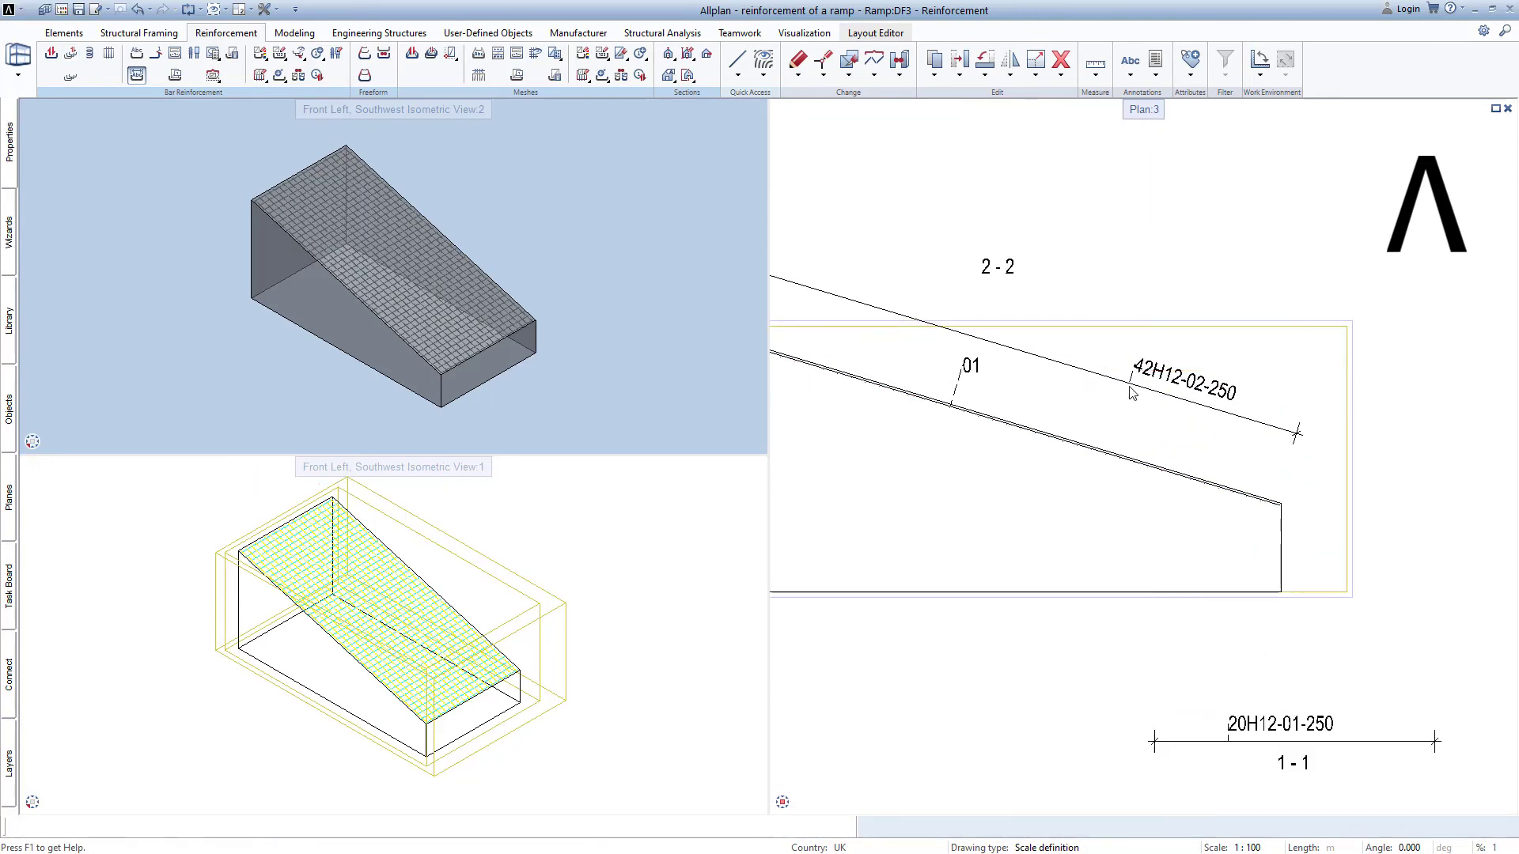
{"action": "key", "text": "Return"}
{"action": "scroll", "coordinate": [1133, 393], "scroll_direction": "down", "scroll_amount": 1}
{"action": "scroll", "coordinate": [1133, 394], "scroll_direction": "down", "scroll_amount": 2}
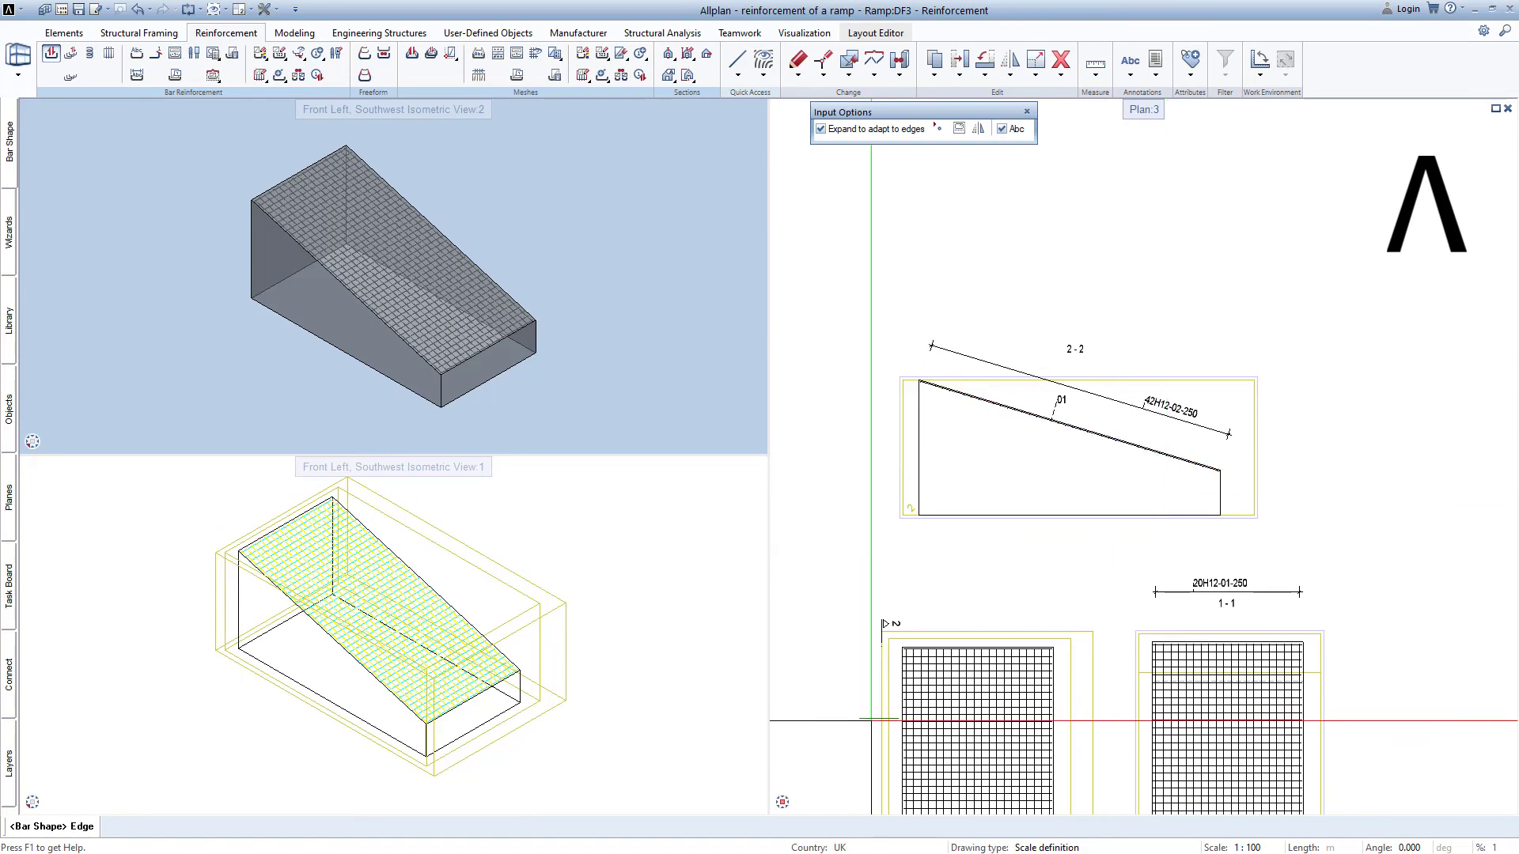
{"action": "key", "text": "Escape"}
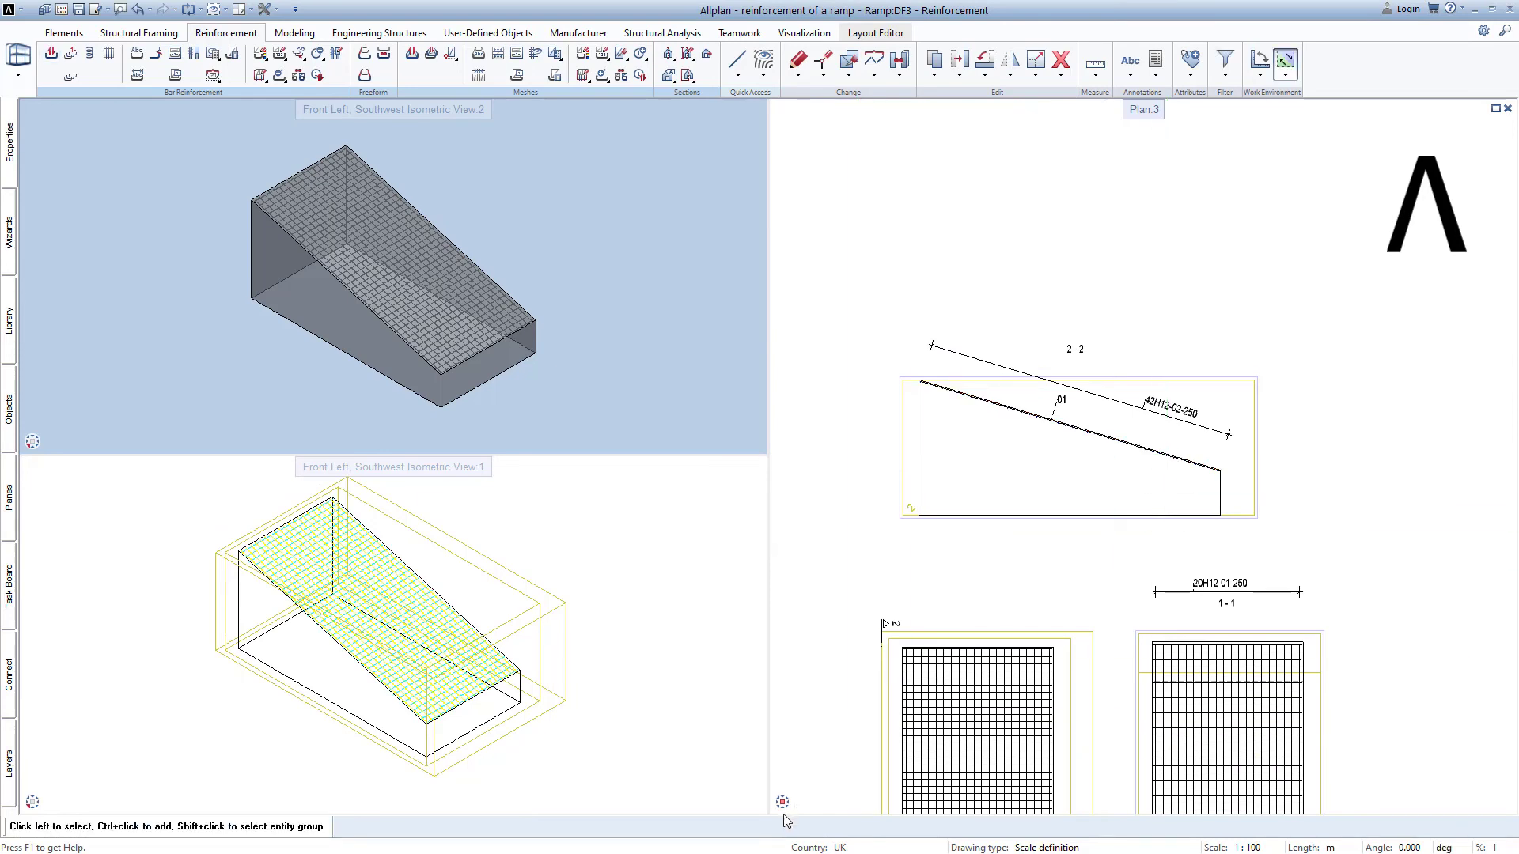
{"action": "left_click", "coordinate": [802, 803]}
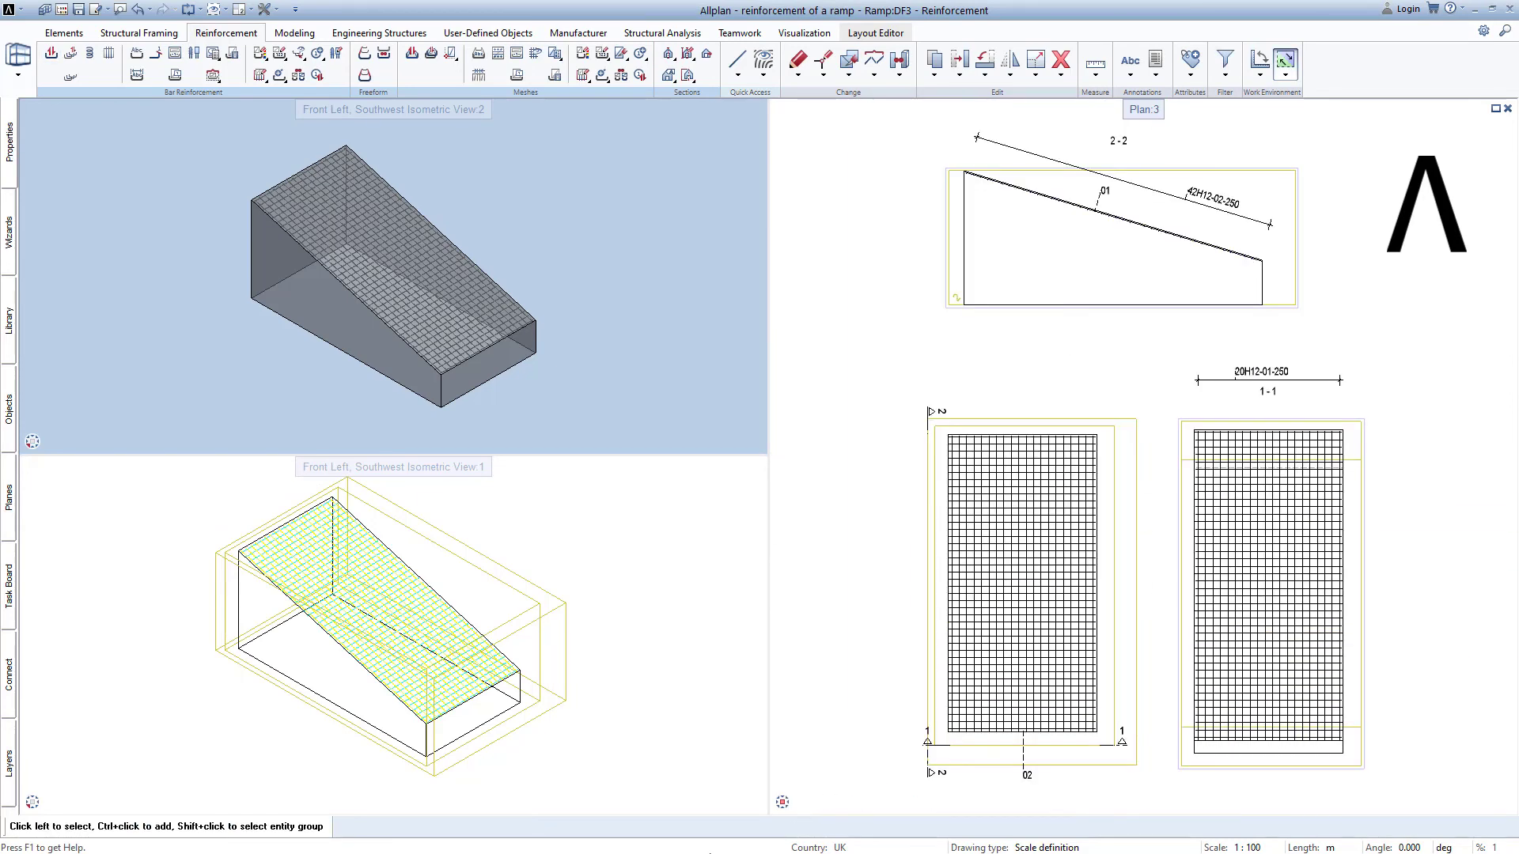